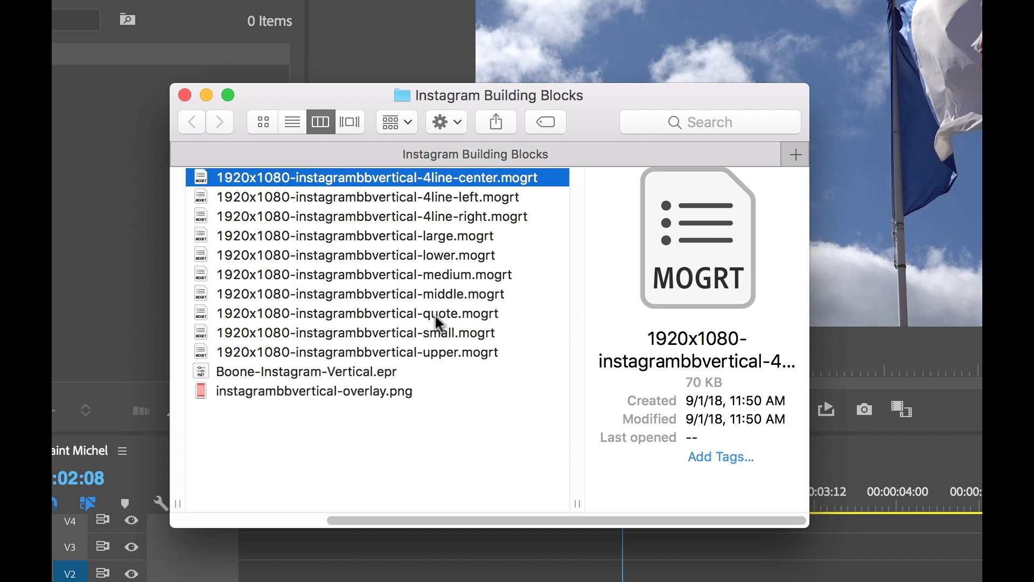
Select instagrambbvertical-overlay.png in Finder and drag it into the Premiere Pro project panel
key("super+Tab")
key("super+Tab")
key("super+Tab")
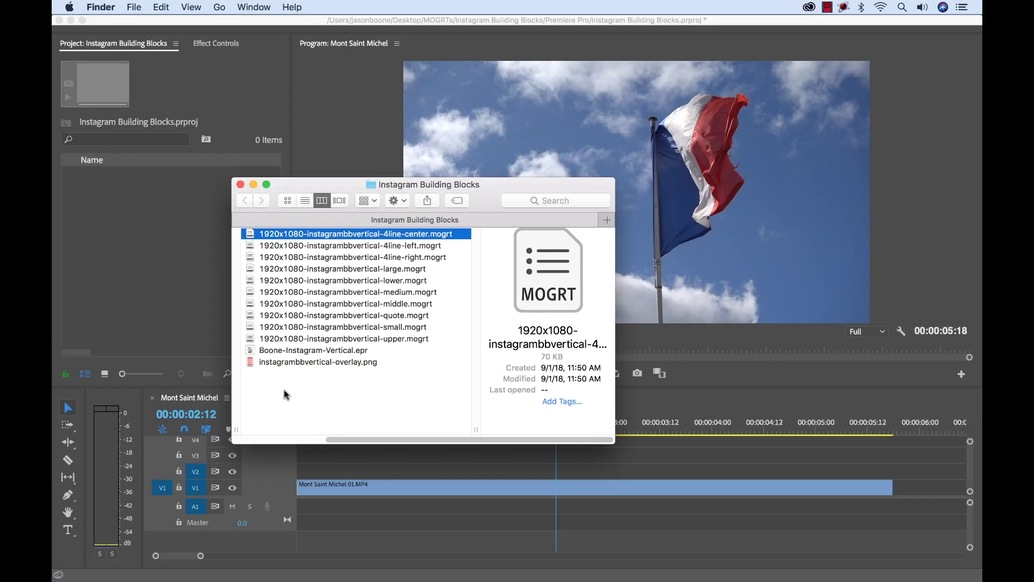
left_click(290, 361)
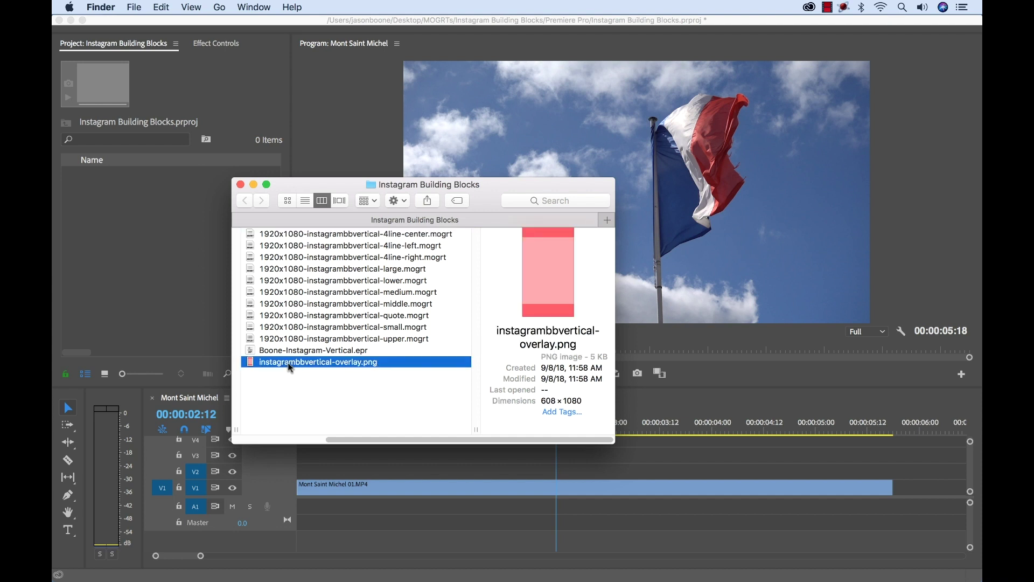
left_click_drag(291, 368, 132, 228)
Preview the flag footage, then place the overlay PNG on track V2 above the Mont Saint Michel clip
left_click(127, 232)
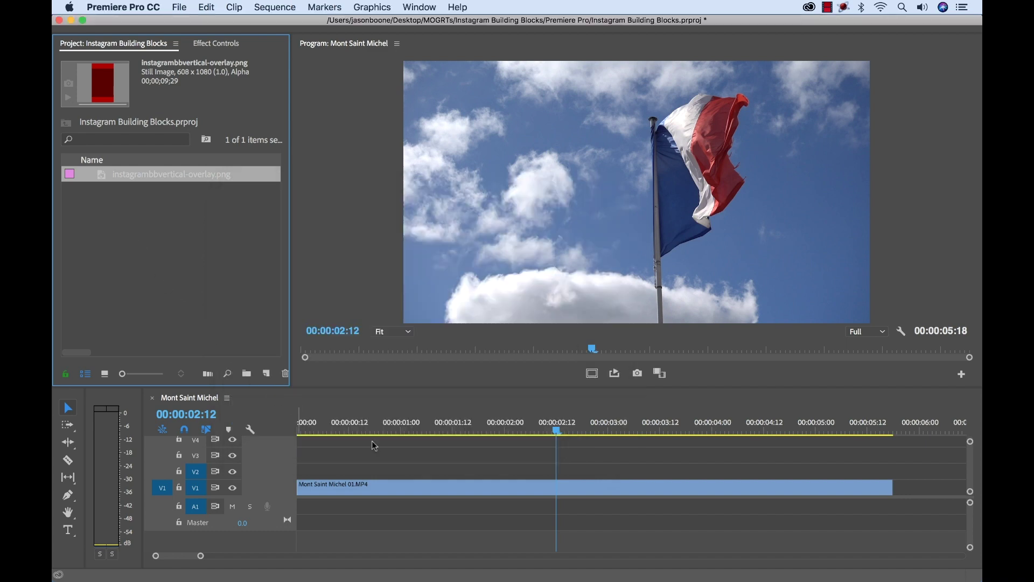
left_click(539, 455)
left_click(436, 431)
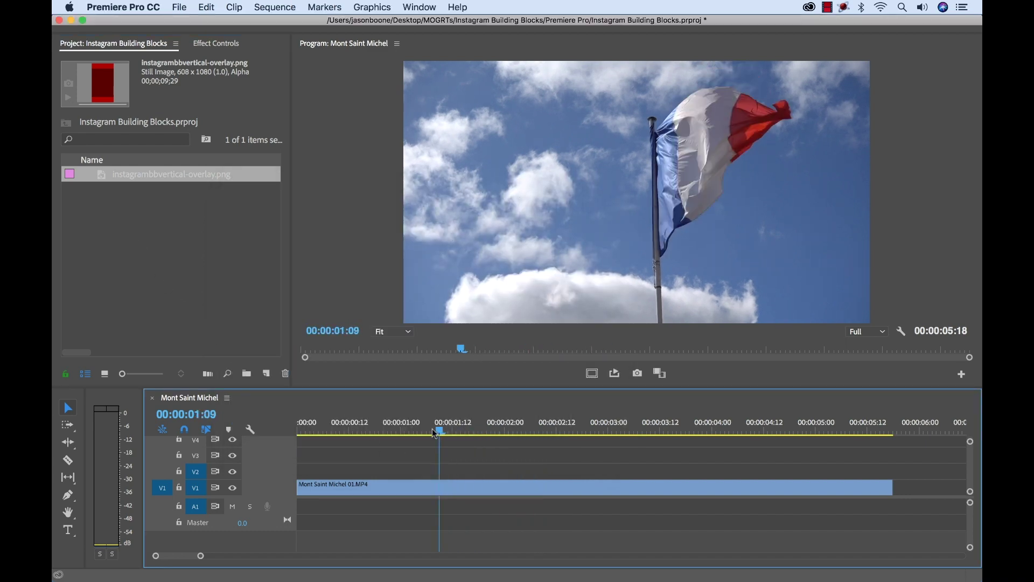
mouse_move(435, 432)
left_mouse_down()
mouse_move(774, 449)
mouse_move(859, 436)
mouse_move(418, 442)
left_mouse_up()
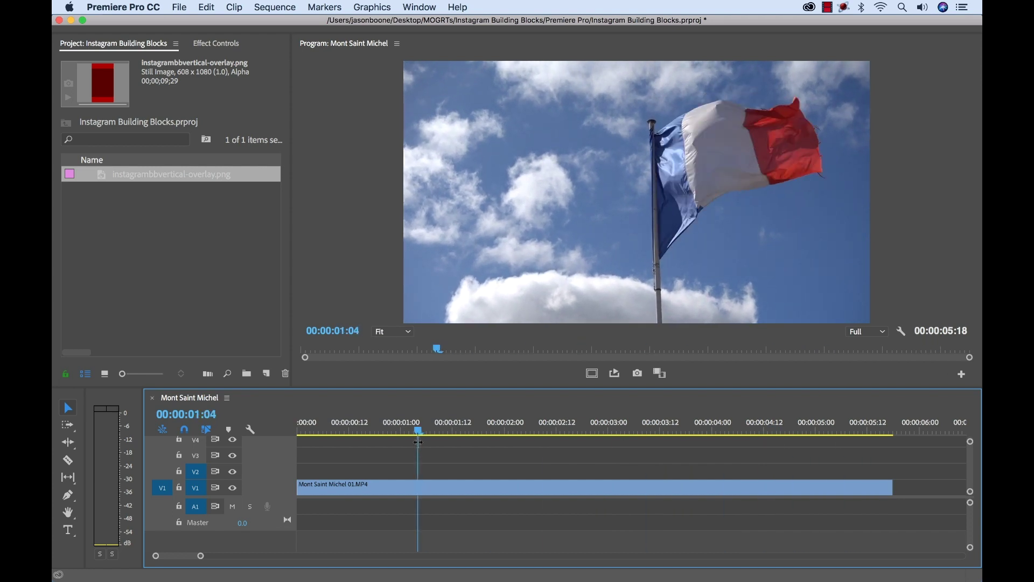
left_click_drag(125, 180, 319, 470)
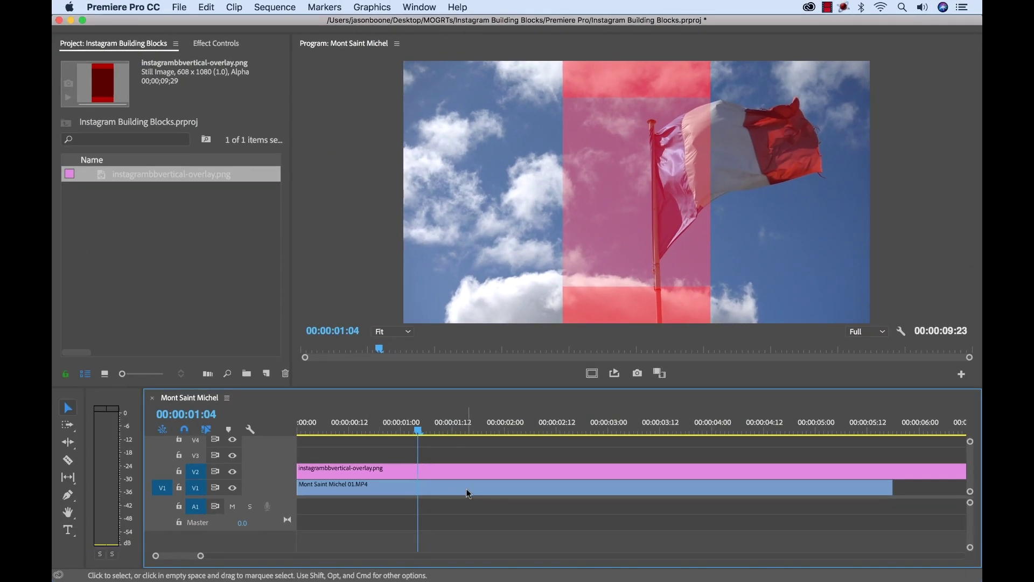
left_click(469, 490)
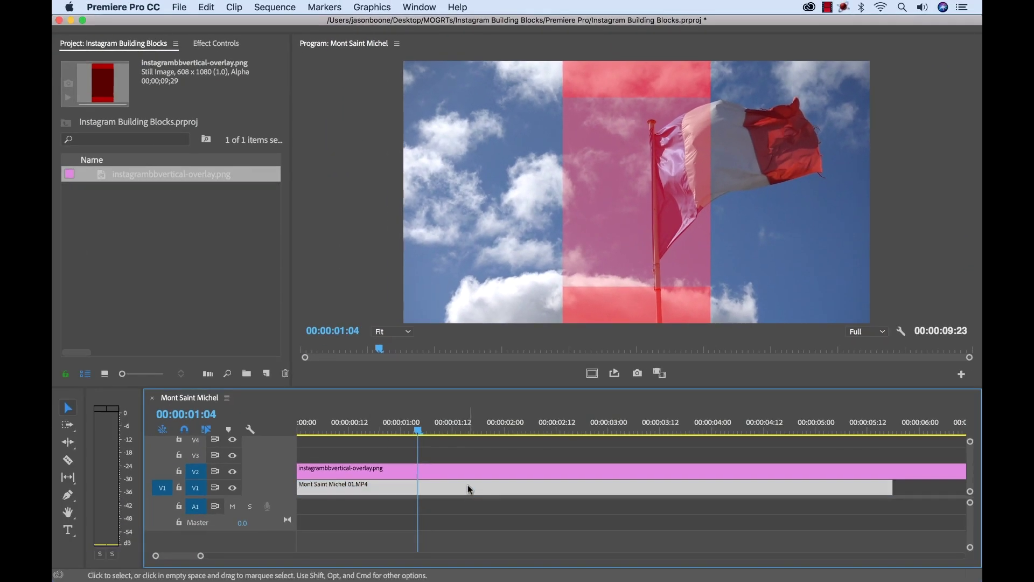
Scrub the flag clip's Motion Position X down to 644 and play back to check framing
left_click(218, 45)
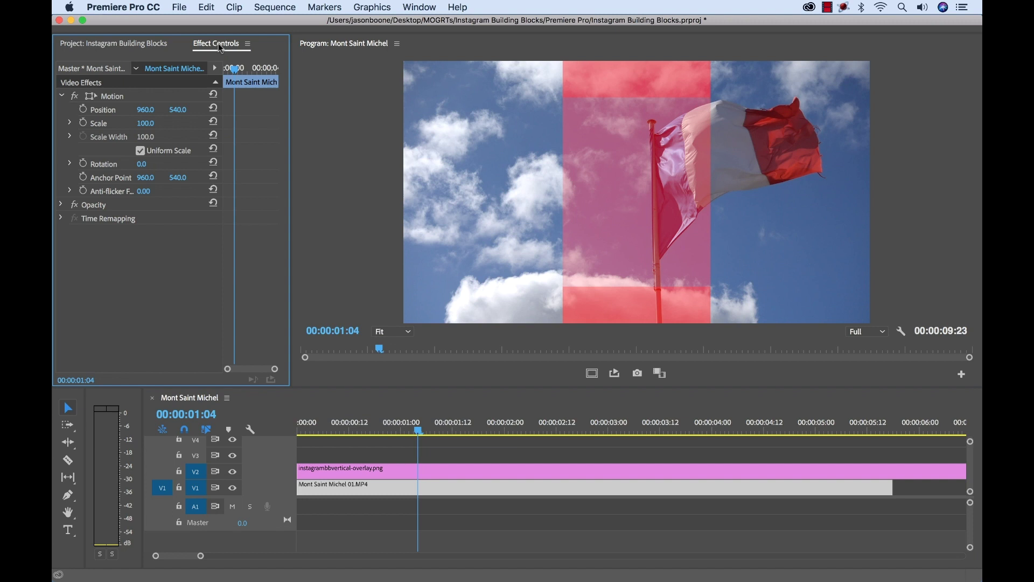
left_click(420, 8)
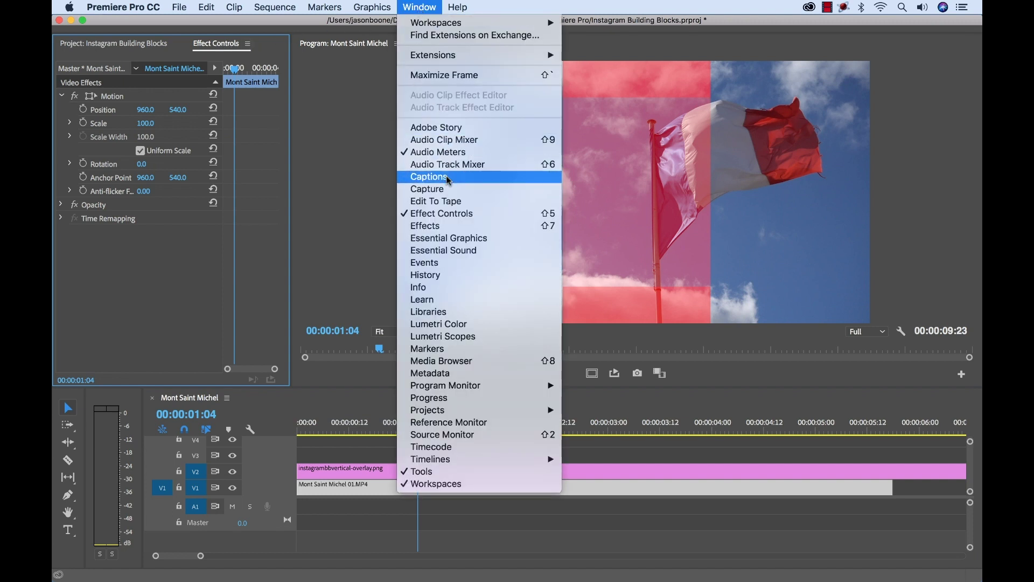
left_click(134, 272)
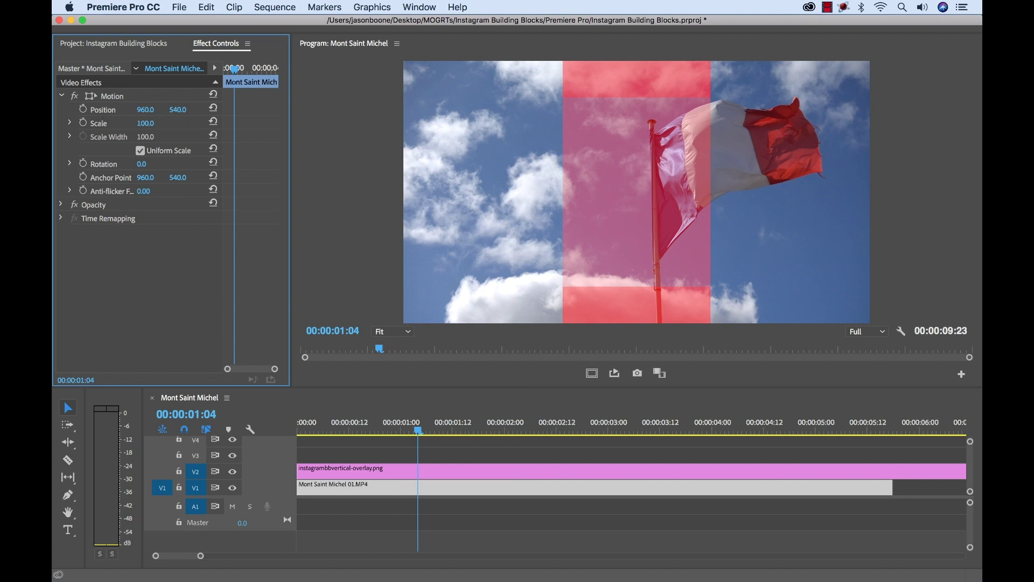
left_click_drag(146, 109, 123, 109)
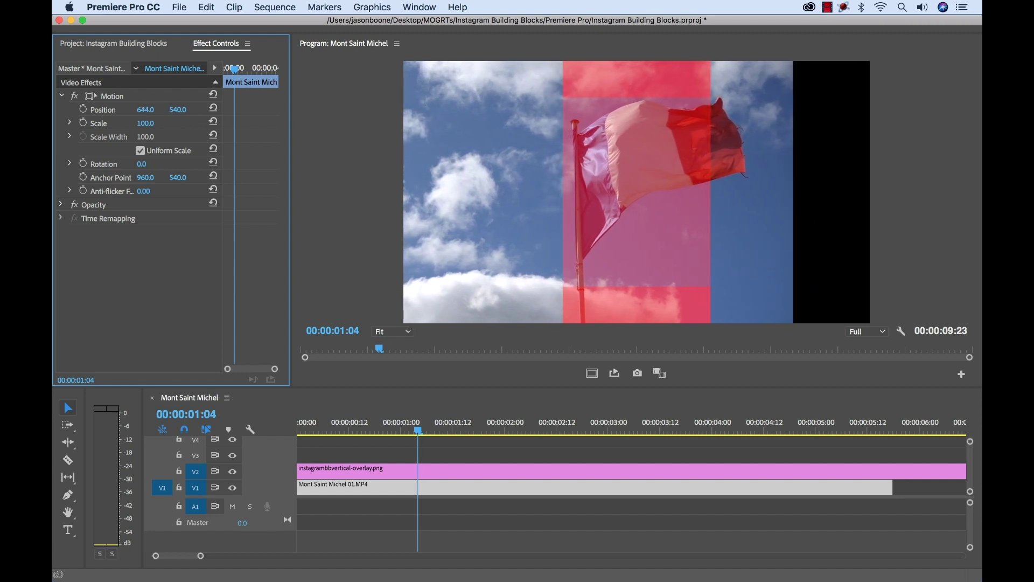
left_click(499, 456)
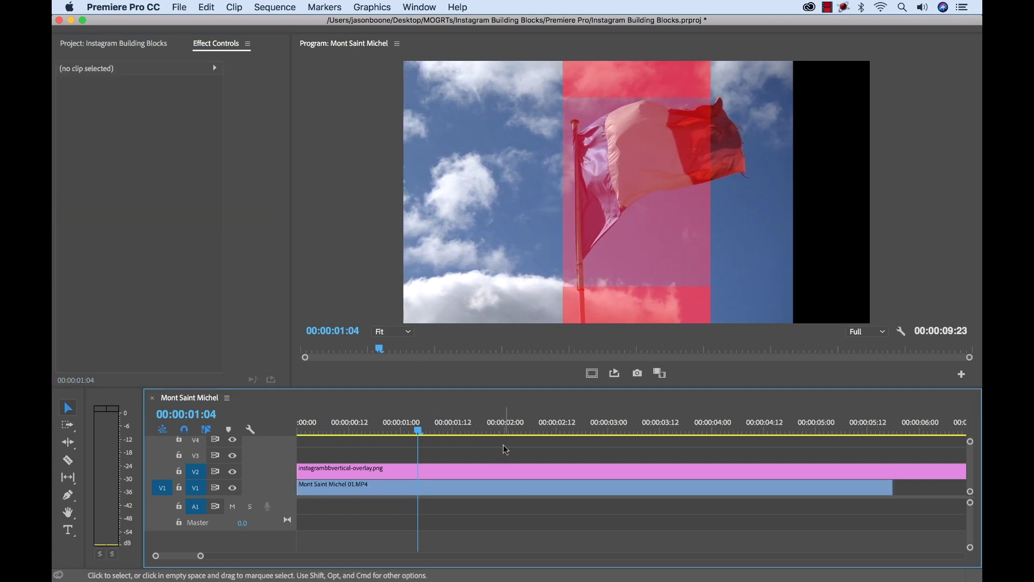
key("space")
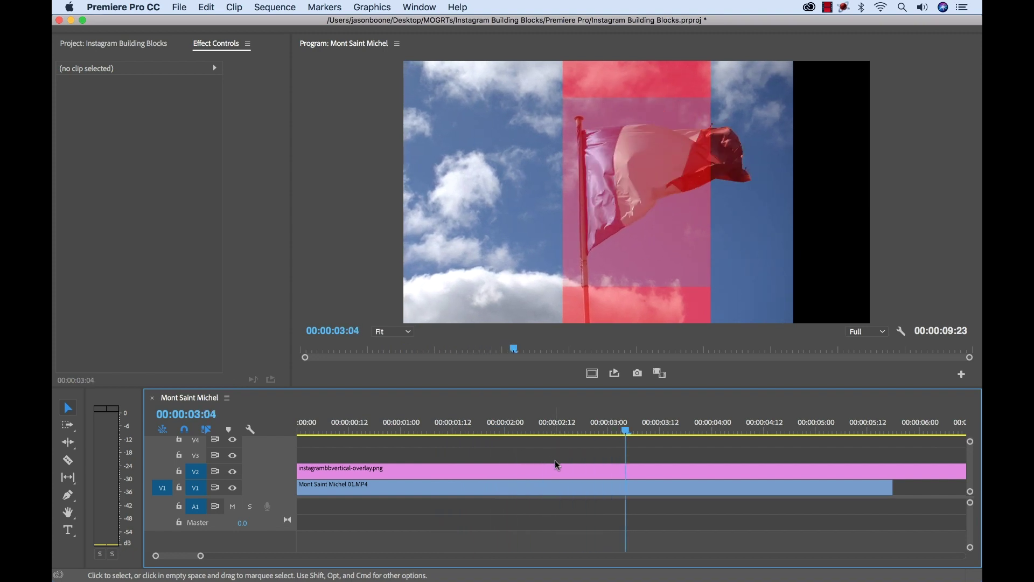
Install 1920x1080-instagrambbvertical-large.mogrt as a motion graphics template via Essential Graphics
left_click(588, 431)
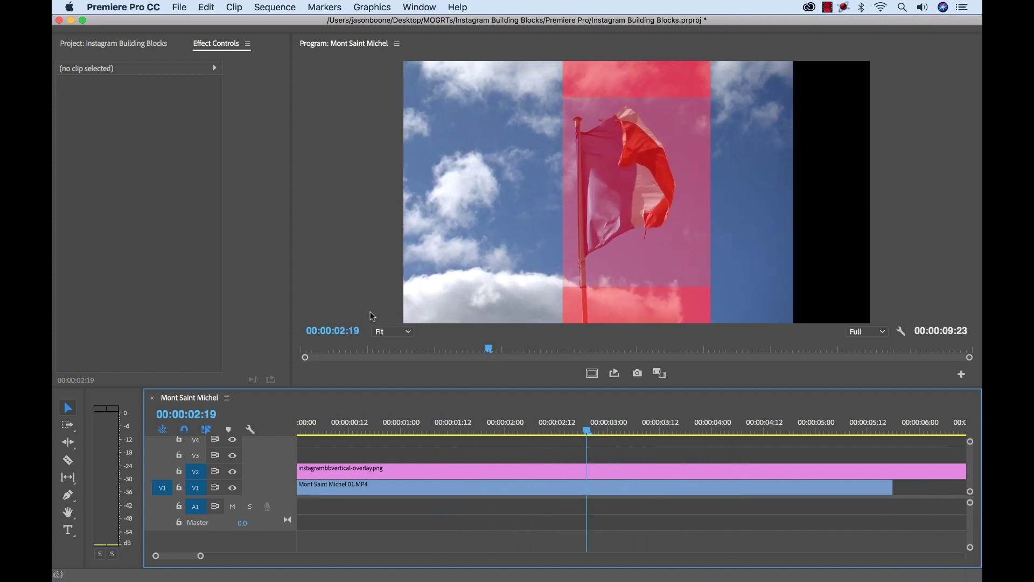
left_click(425, 7)
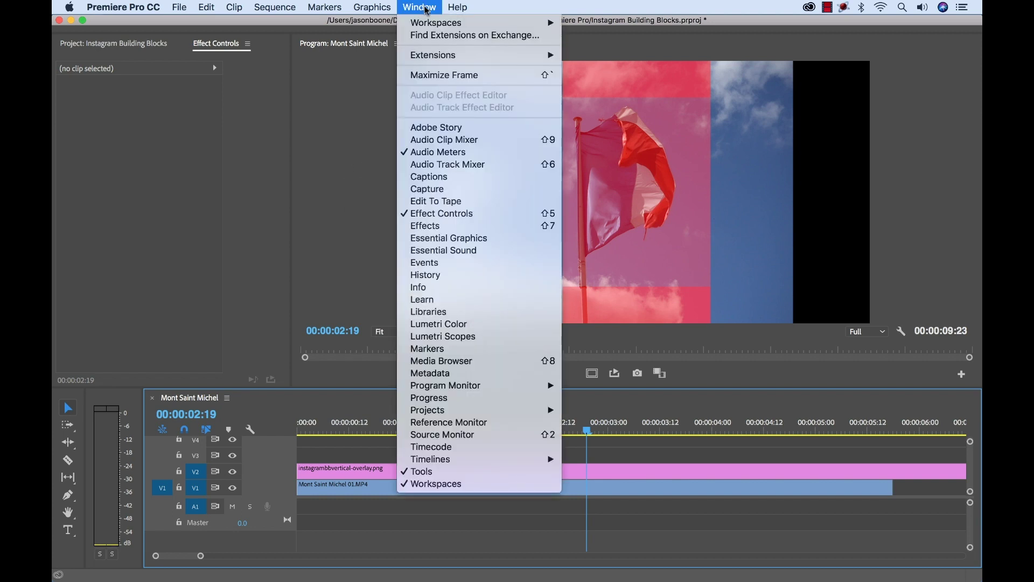
left_click(469, 236)
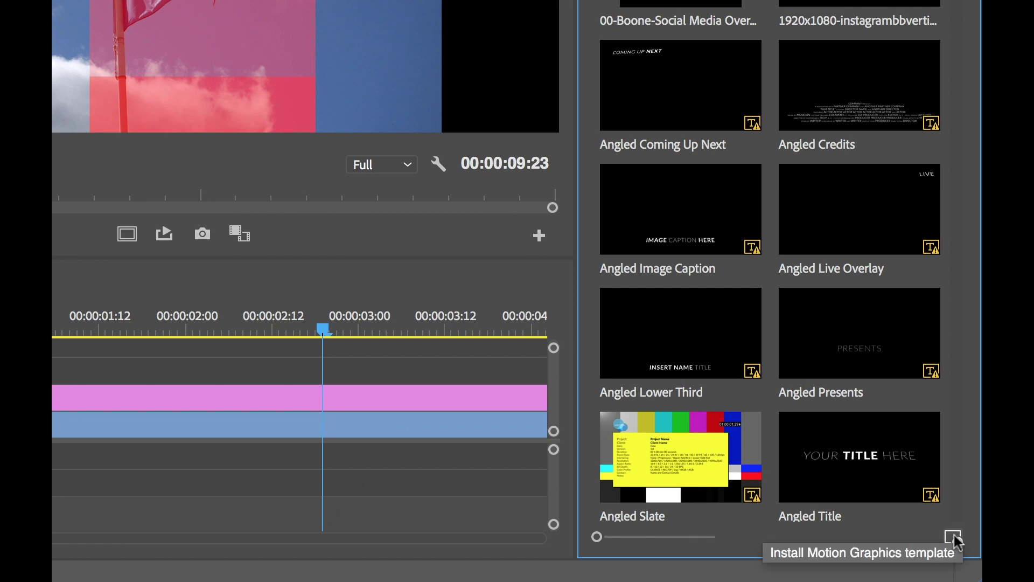
left_click(953, 537)
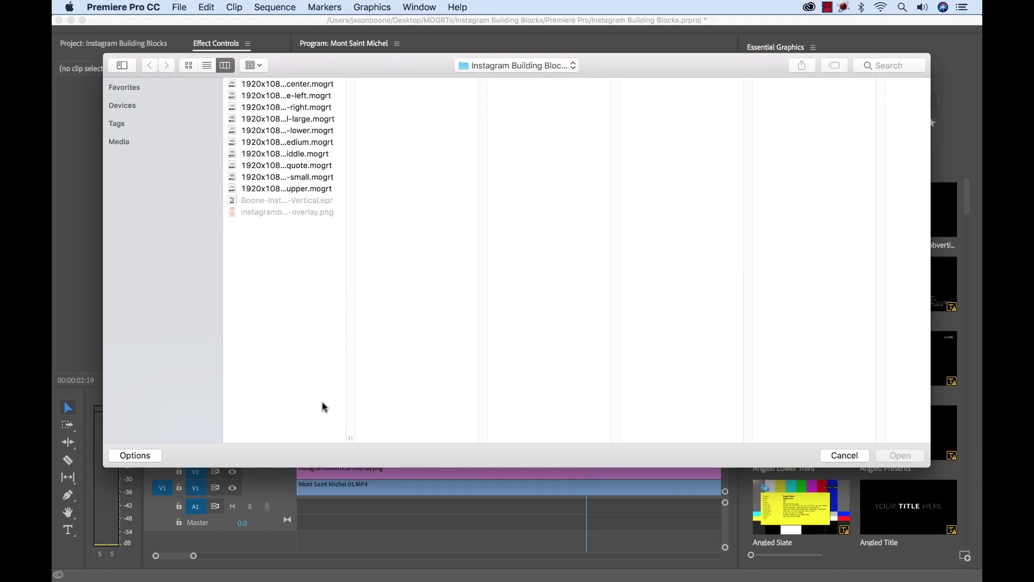
left_click_drag(351, 438, 507, 437)
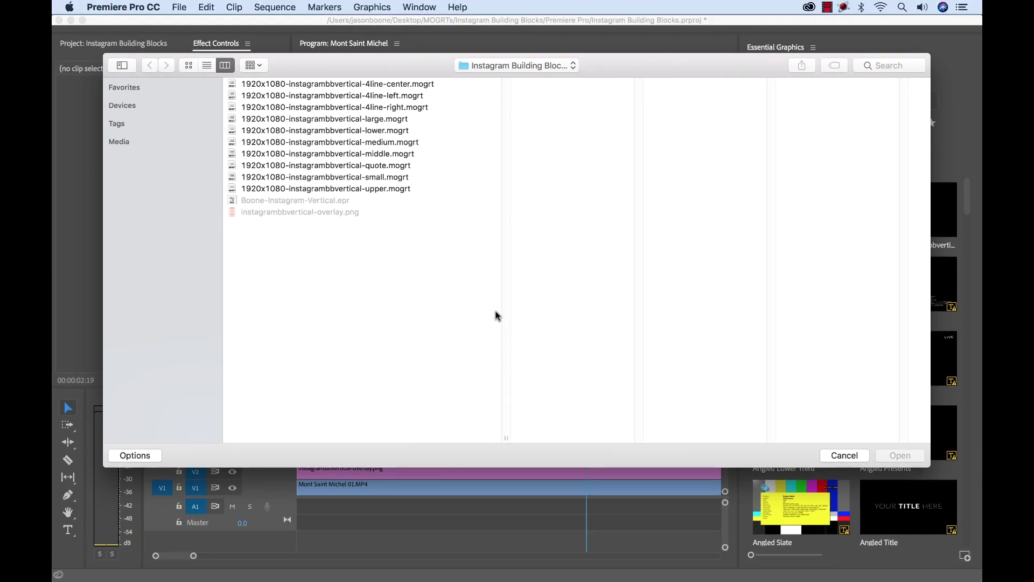
left_click(372, 119)
left_click(902, 456)
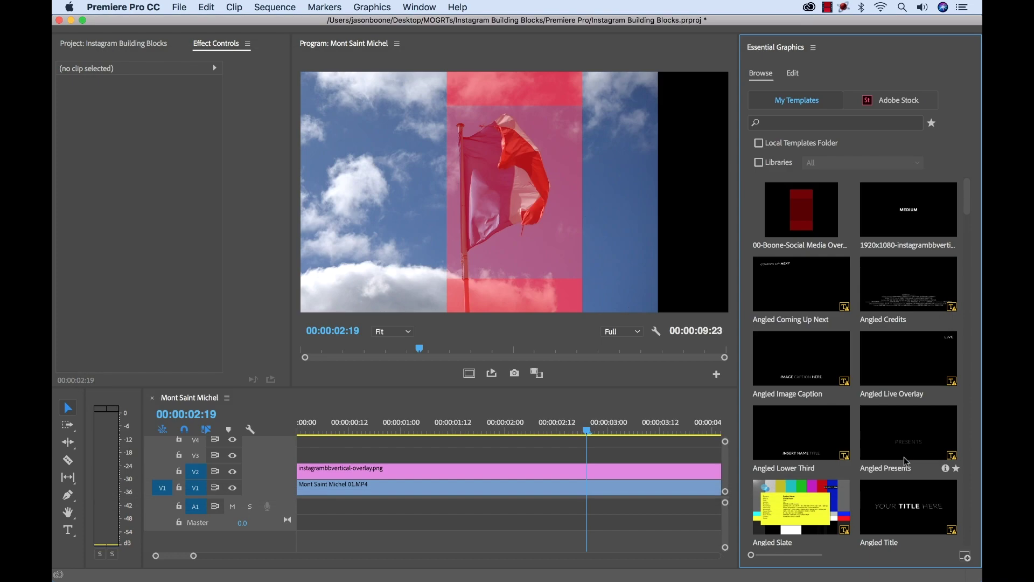
Drag the instagrambbvertical-large template onto track V3 and zoom the timeline out
mouse_move(901, 450)
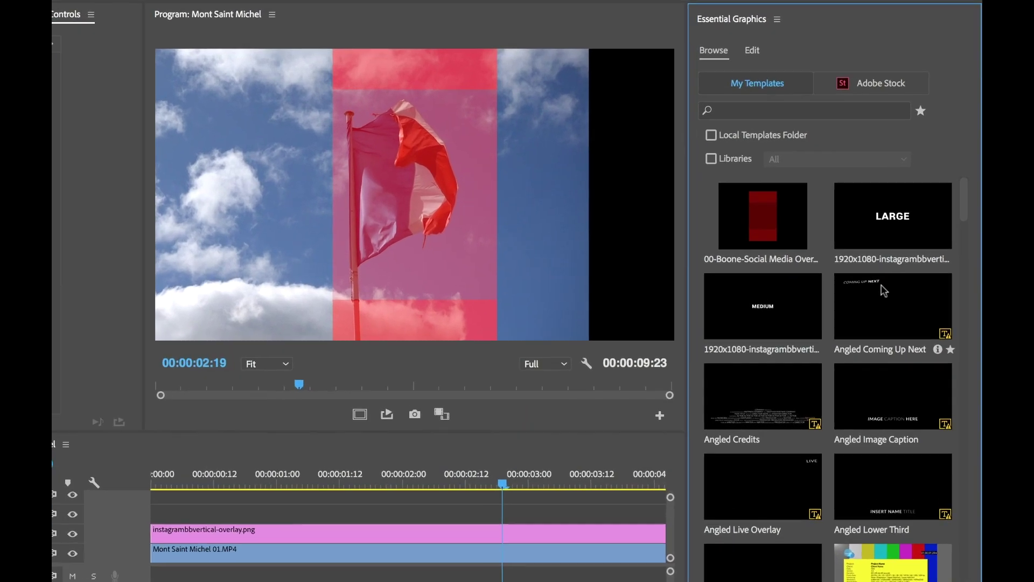
mouse_move(871, 211)
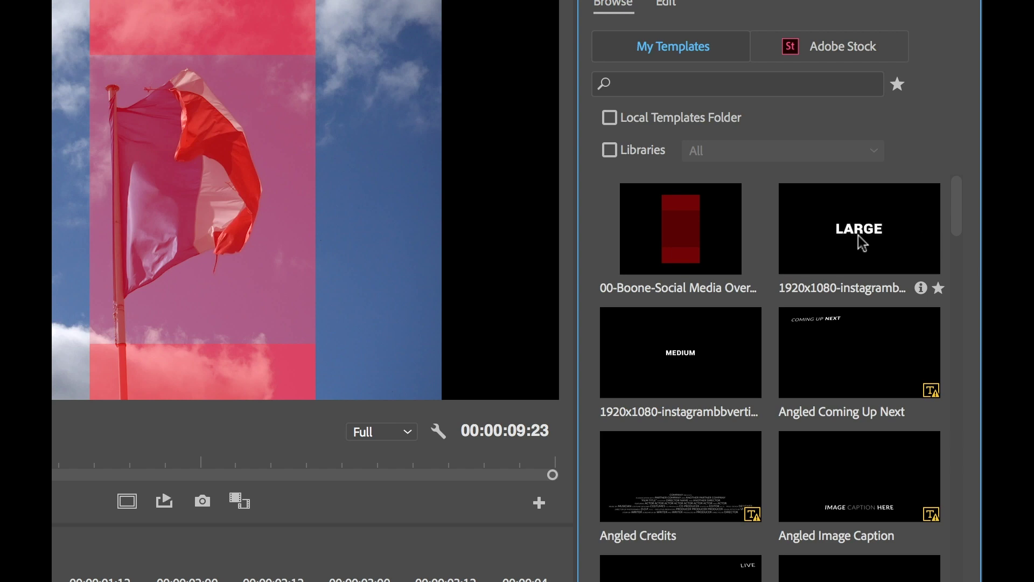
left_click_drag(861, 238, 0, 581)
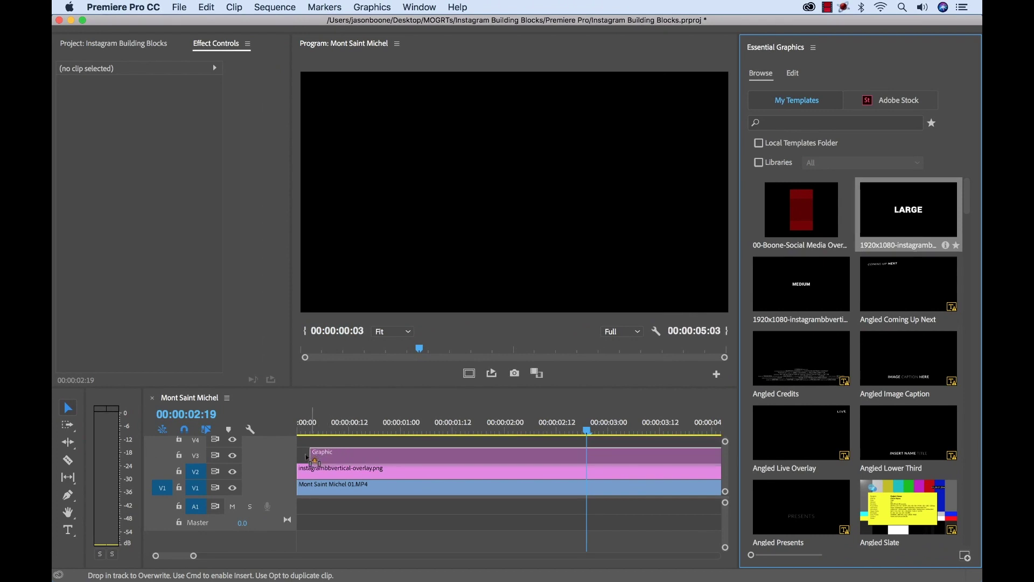
left_click_drag(314, 459, 302, 459)
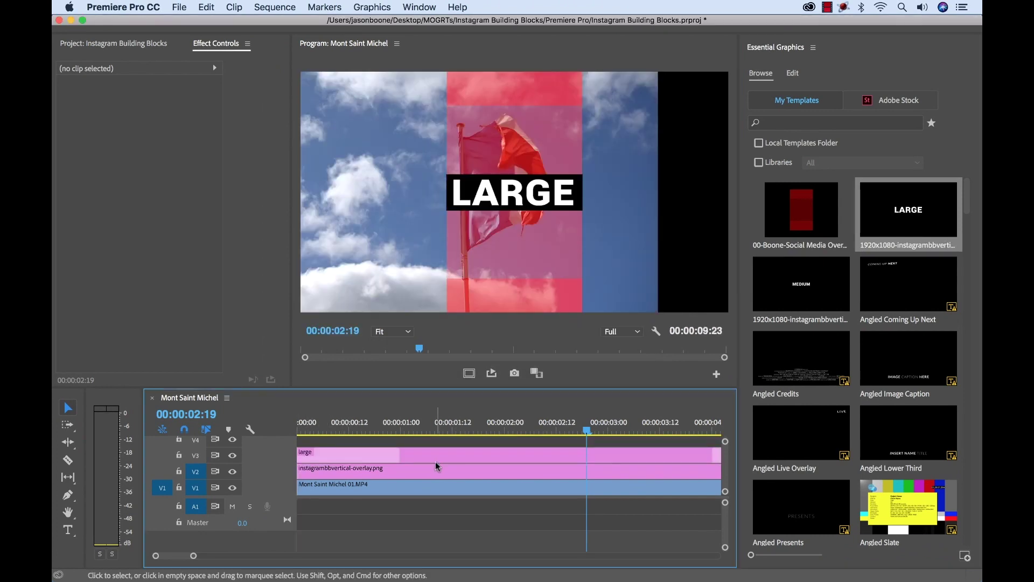
key("minus")
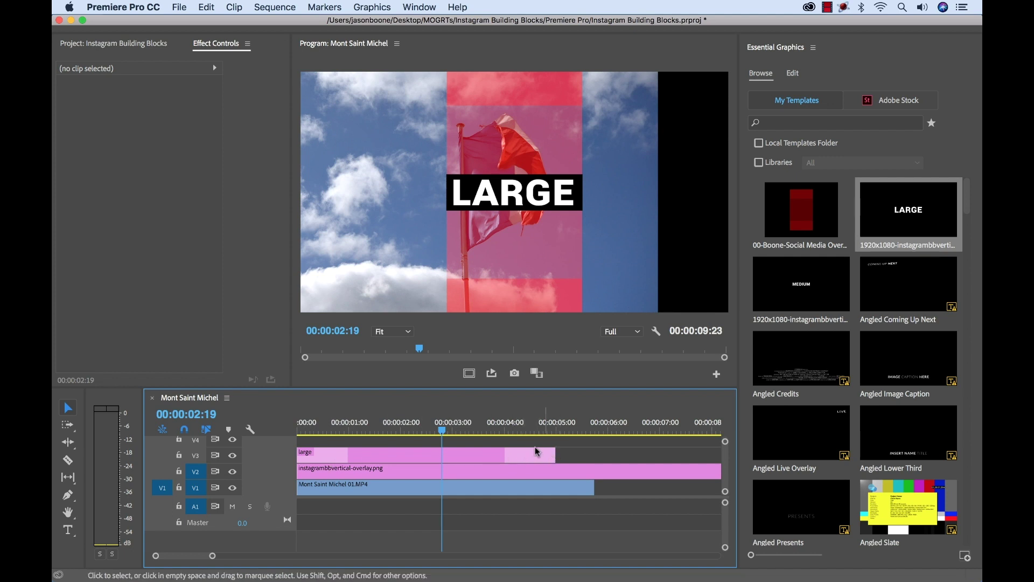
Trim the LARGE title clip on V3 to span the full flag clip, scrubbing to preview
left_click(514, 426)
left_click_drag(514, 425, 326, 425)
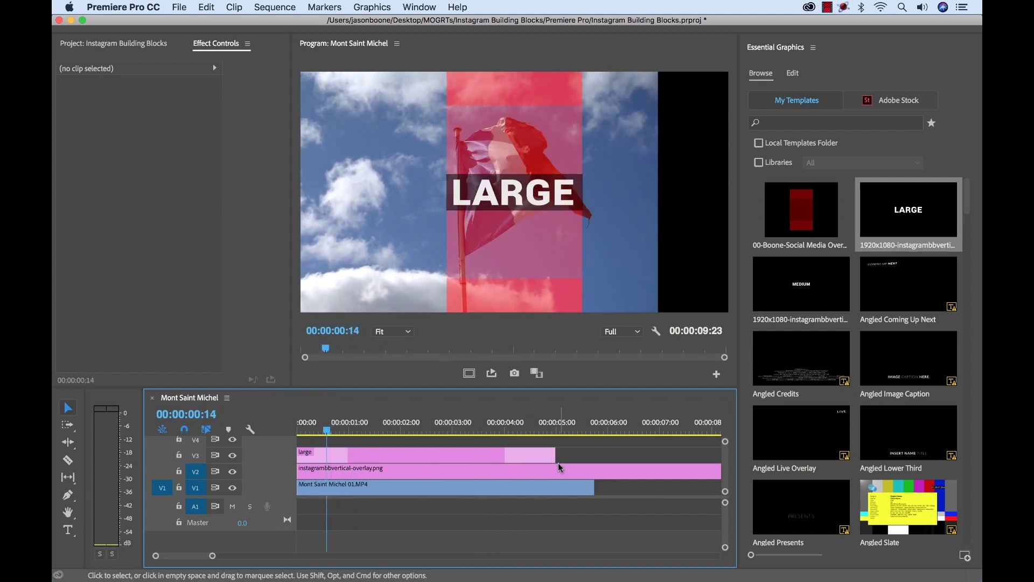
left_click_drag(555, 454, 493, 454)
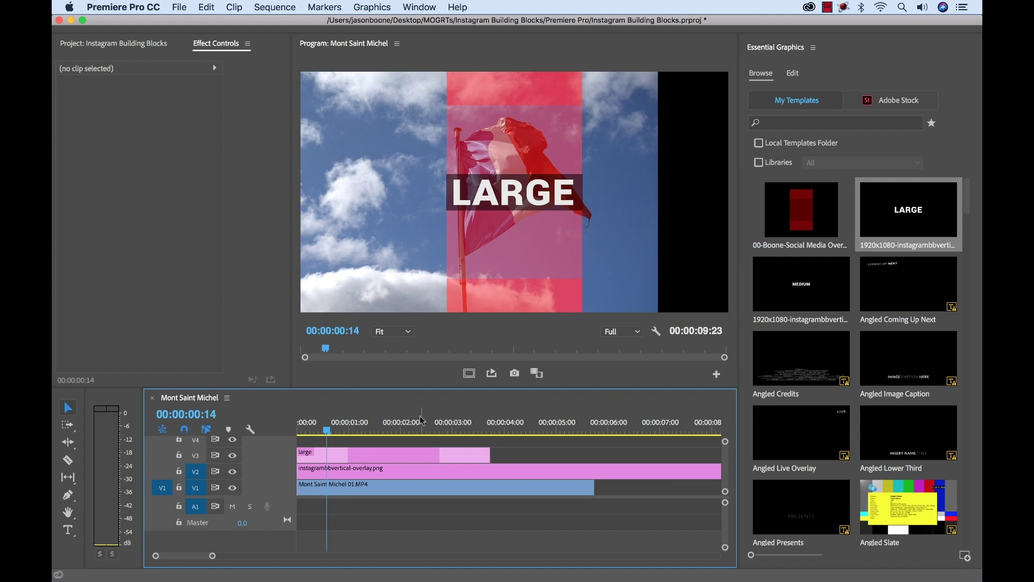
left_click_drag(438, 424, 378, 429)
left_click_drag(490, 454, 594, 455)
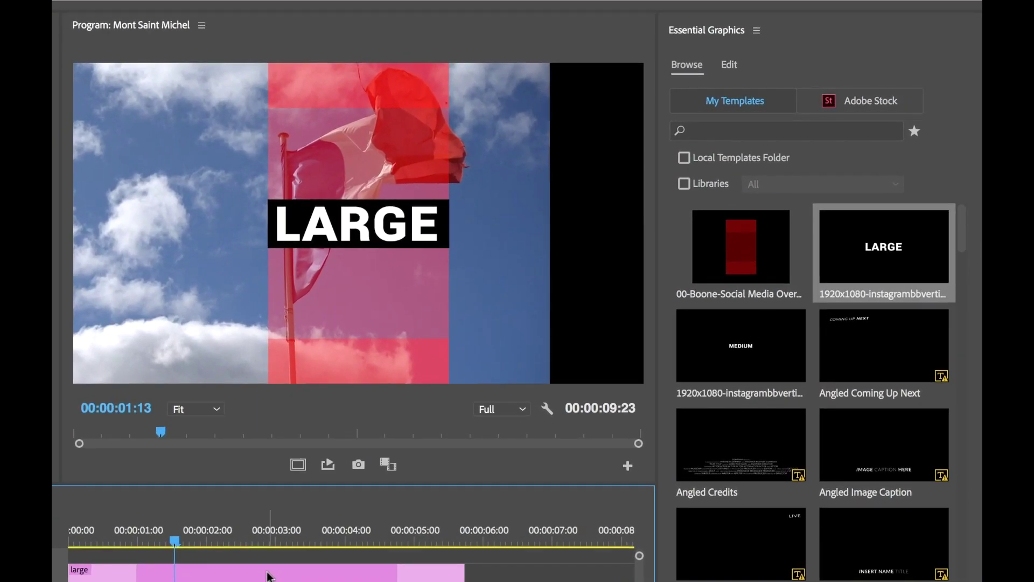
Scale the LARGE title to 85%, keeping it at position 954.1, 598.7
left_click(270, 575)
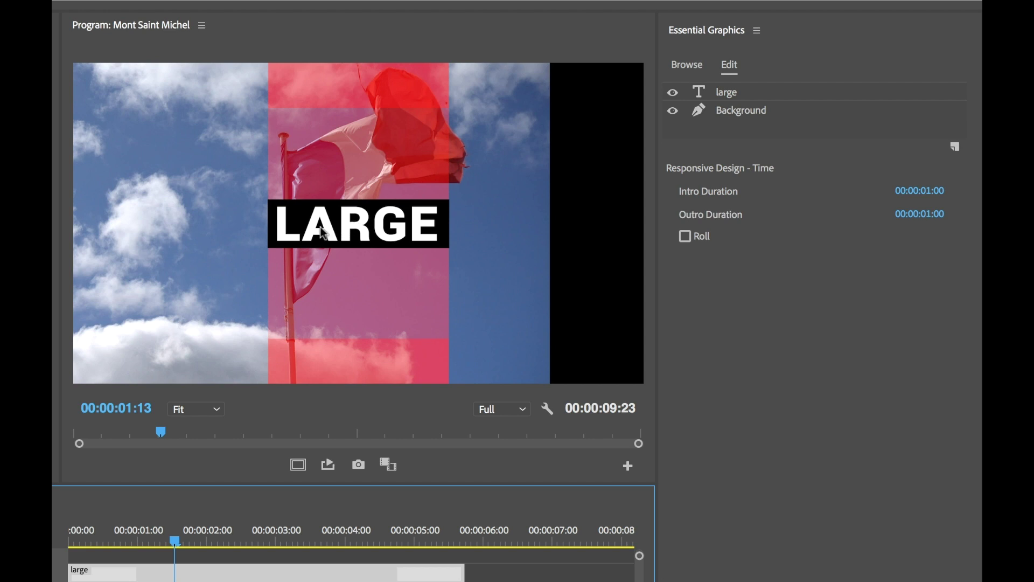
left_click(376, 227)
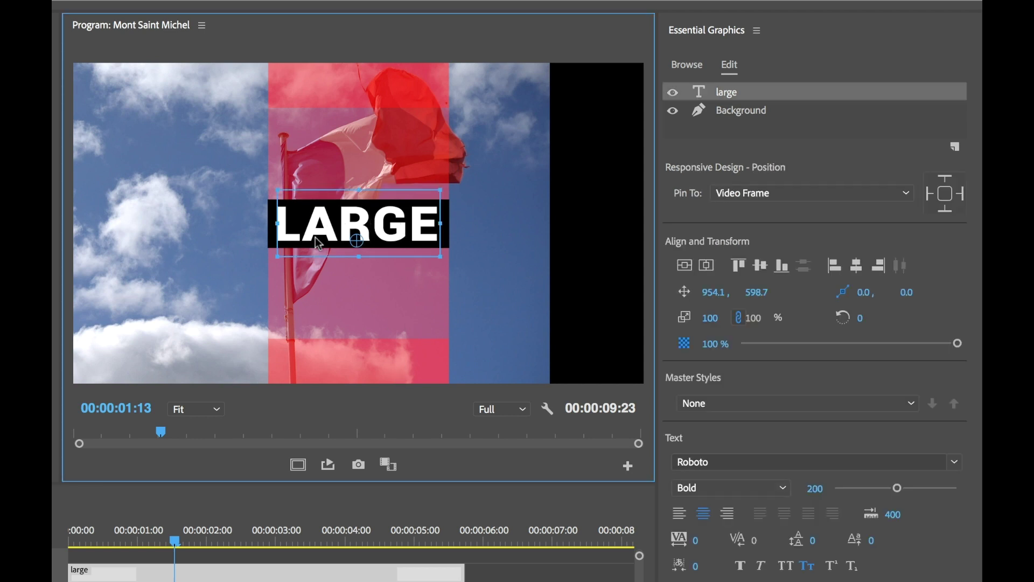
left_click_drag(320, 243, 347, 180)
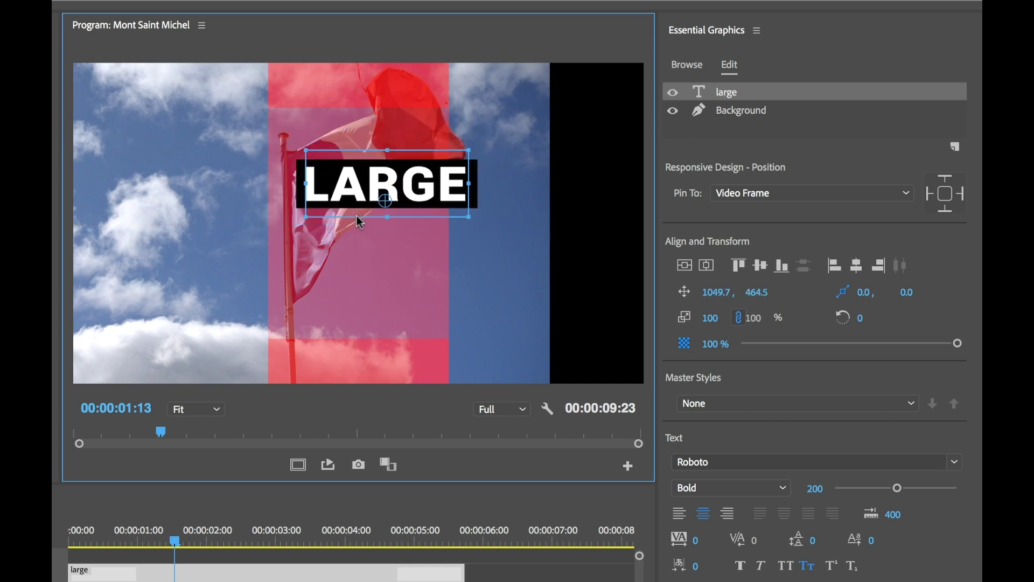
key("ctrl+z")
left_click_drag(440, 190, 425, 199)
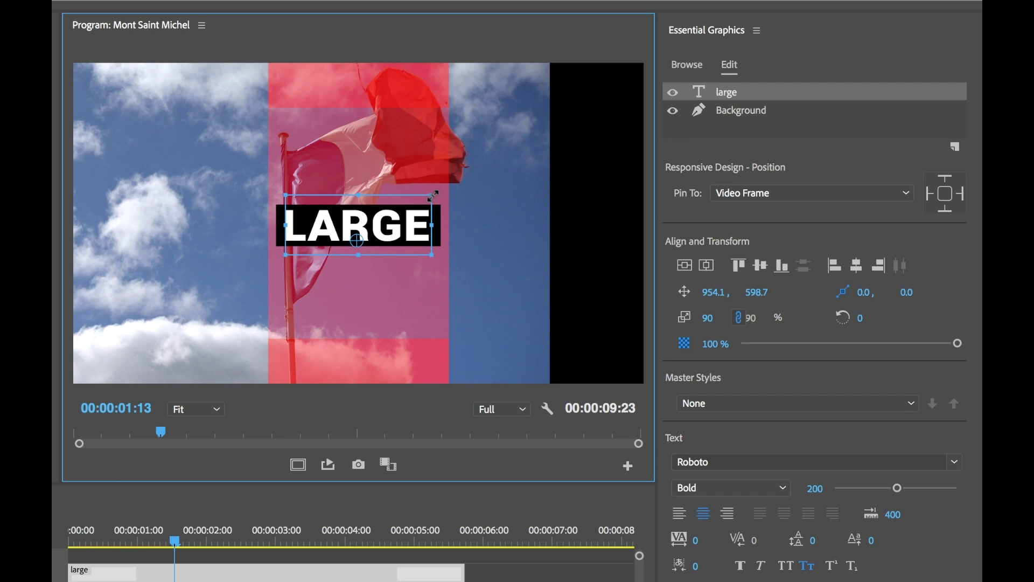
left_click_drag(429, 197, 424, 201)
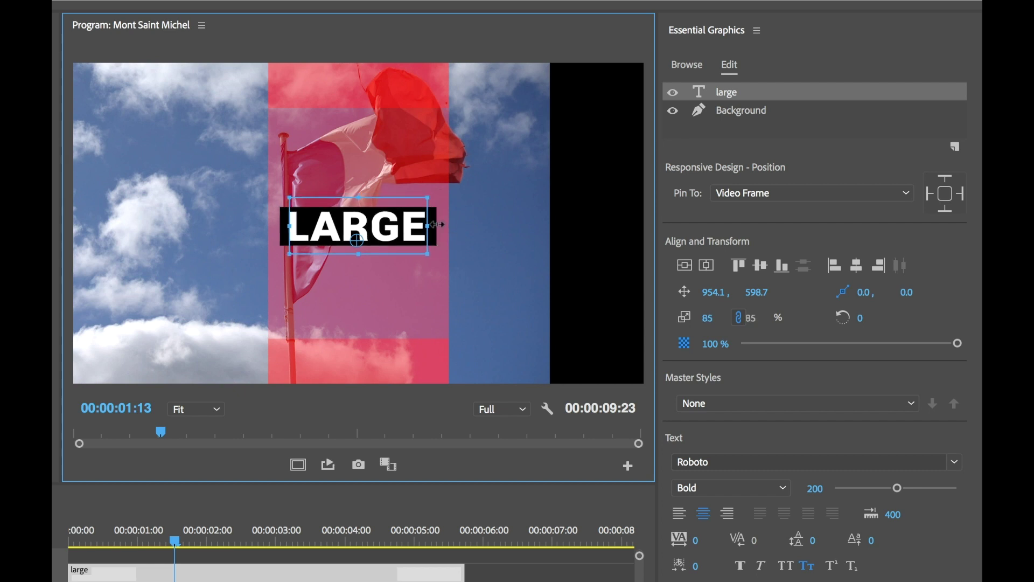
left_click(464, 225)
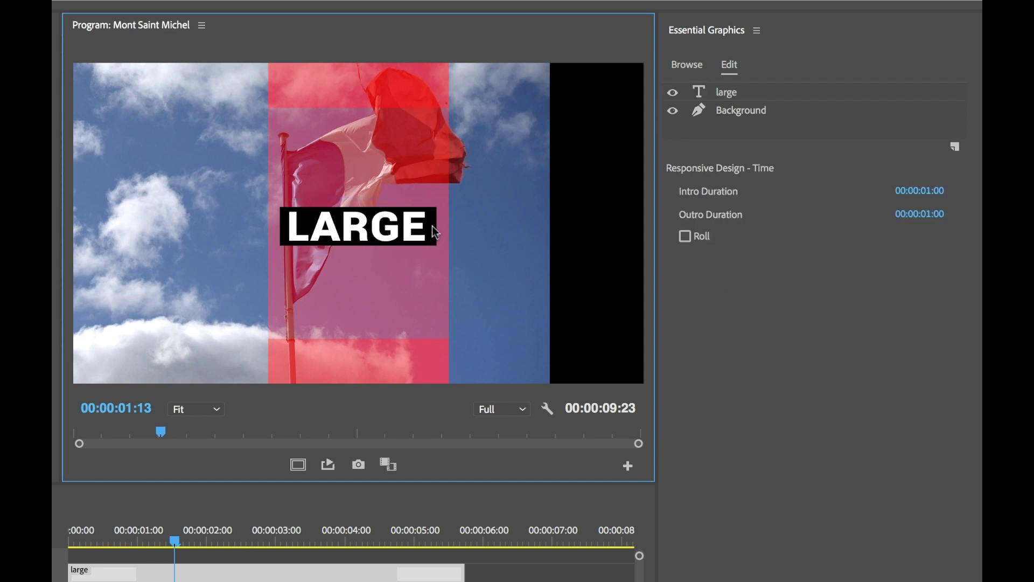
Replace the title text with 'france' so it reads FRANCE
left_click(391, 233)
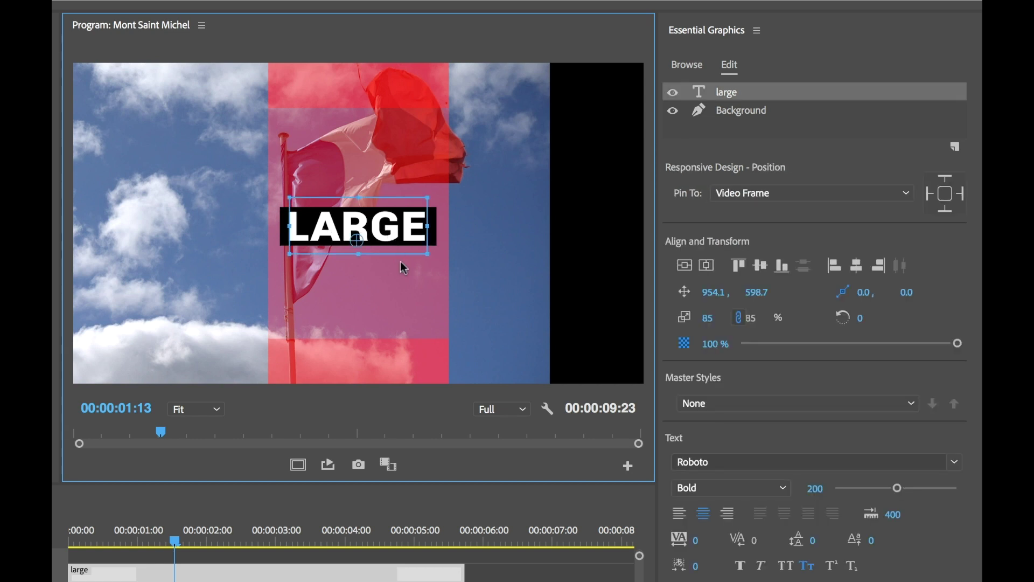
double_click(331, 229)
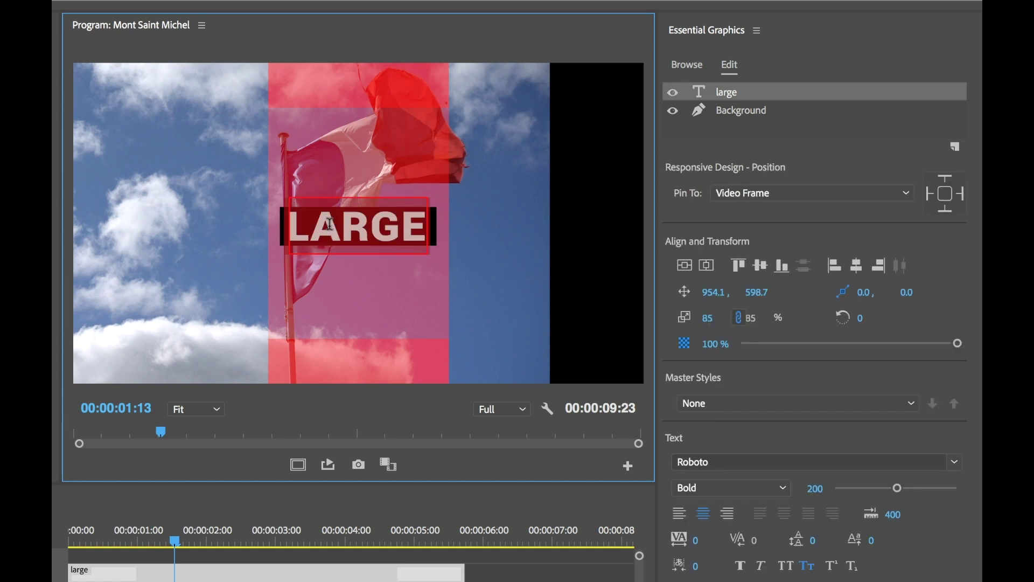
type("fran")
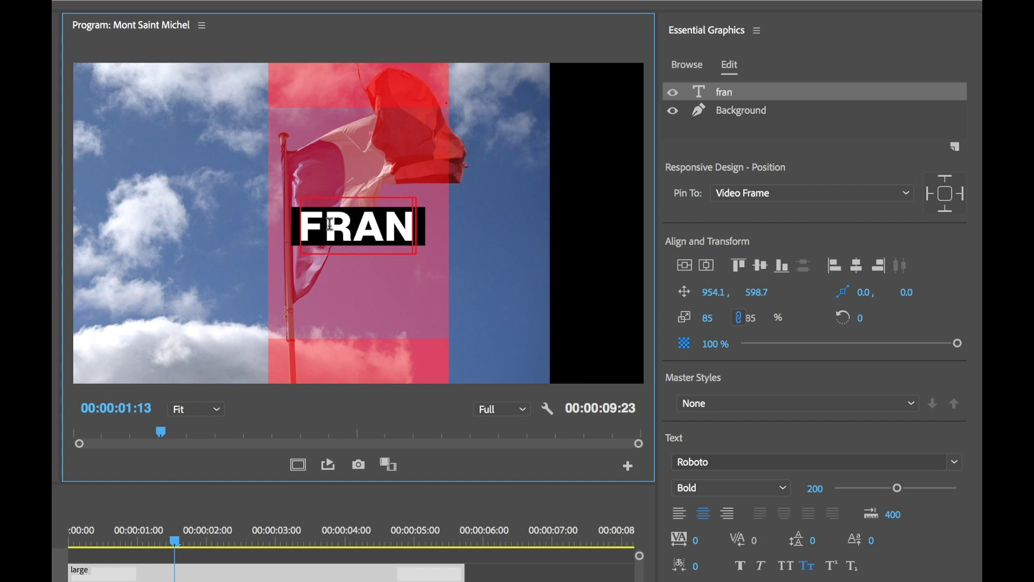
type("ce")
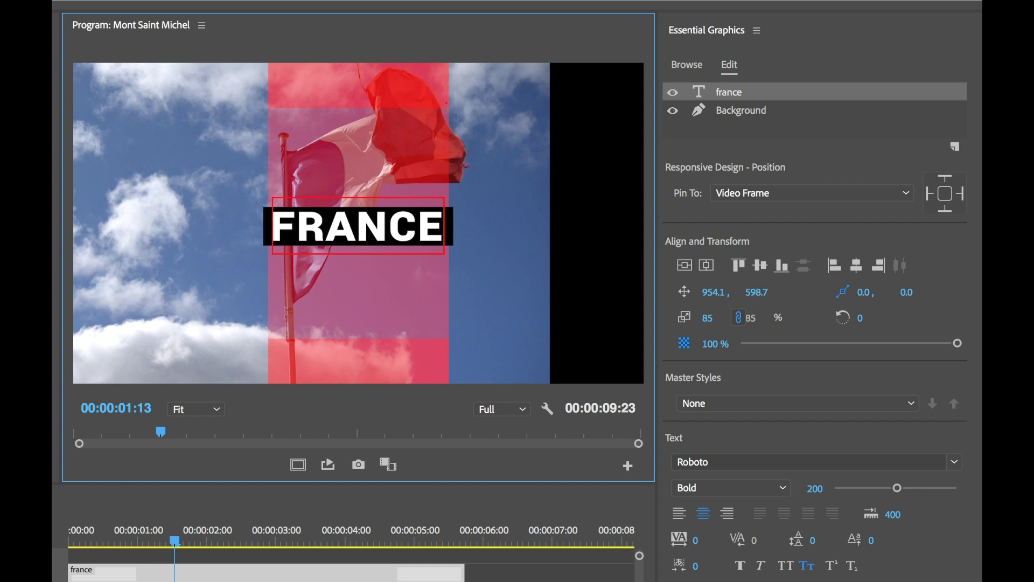
key("Escape")
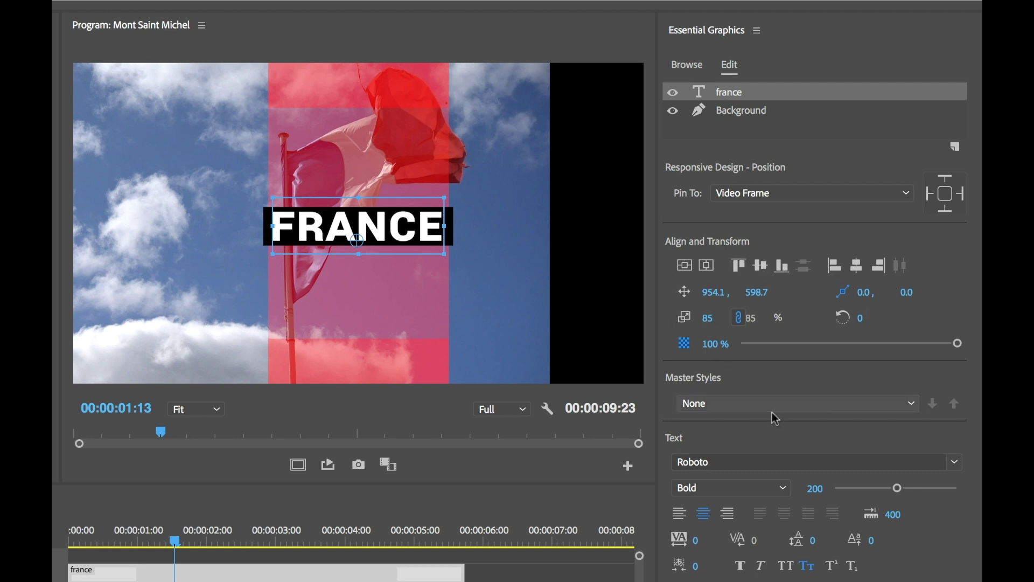
Lower the FRANCE title's font size from 200 to 168
left_click_drag(898, 489, 888, 494)
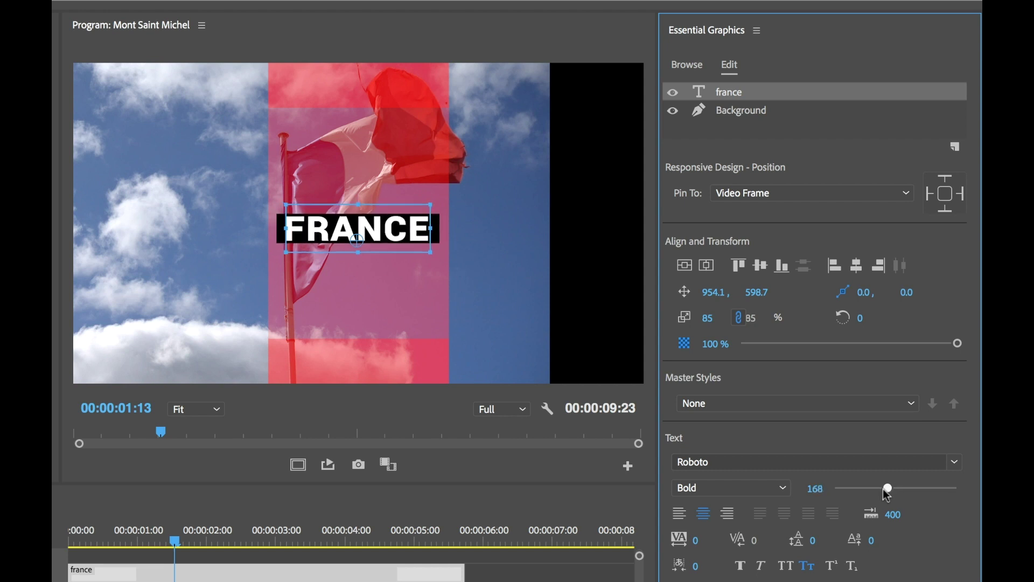
left_click(492, 251)
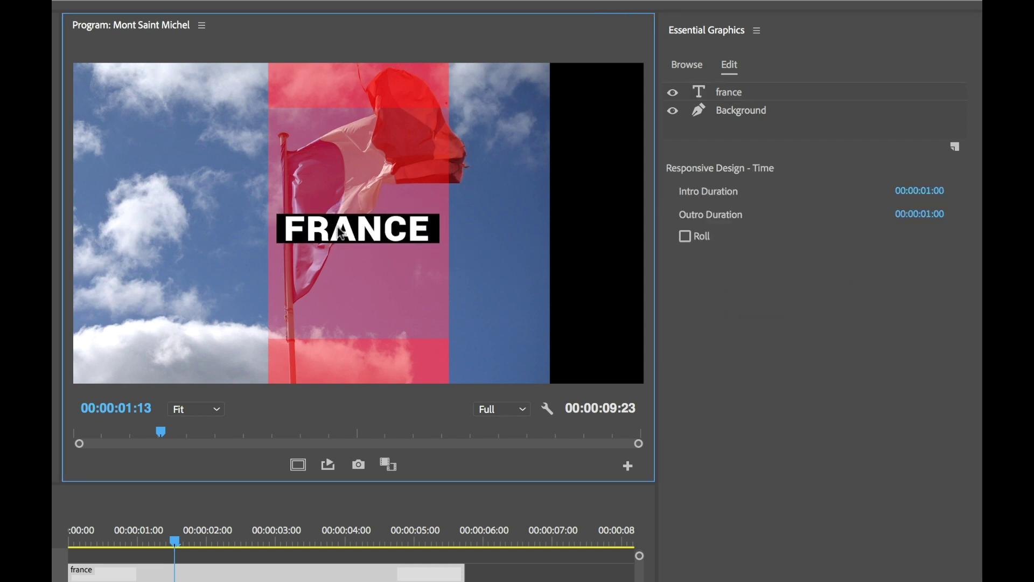
left_click(735, 110)
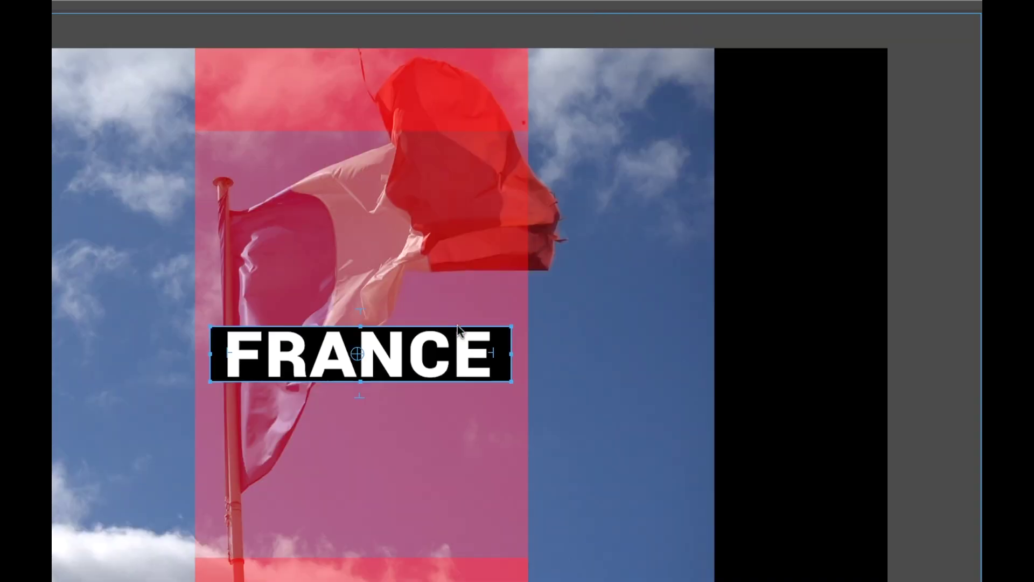
Extend the black background box's top and bottom edges and pull its right edge inward
left_click_drag(360, 384, 361, 383)
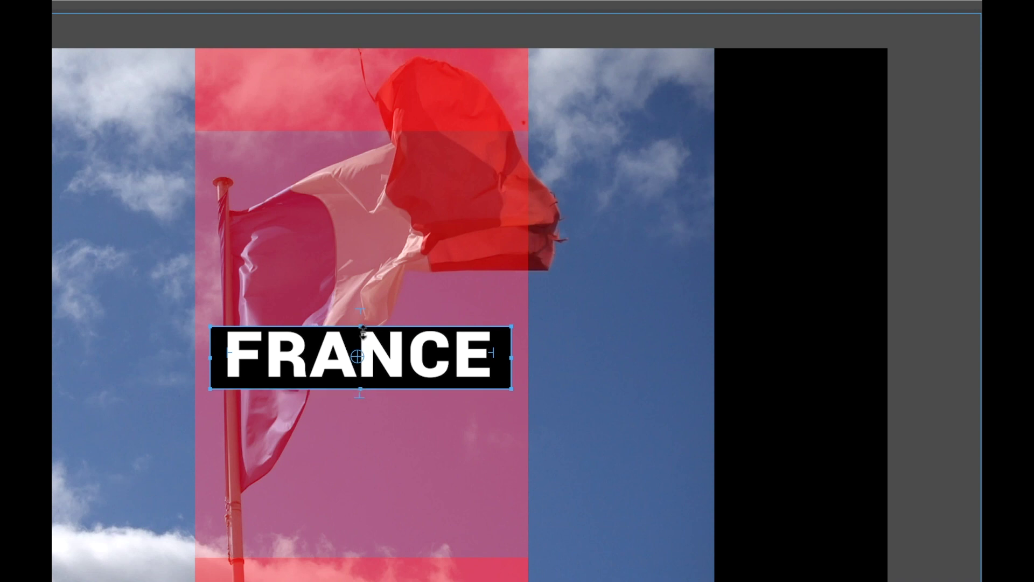
left_click_drag(363, 328, 362, 325)
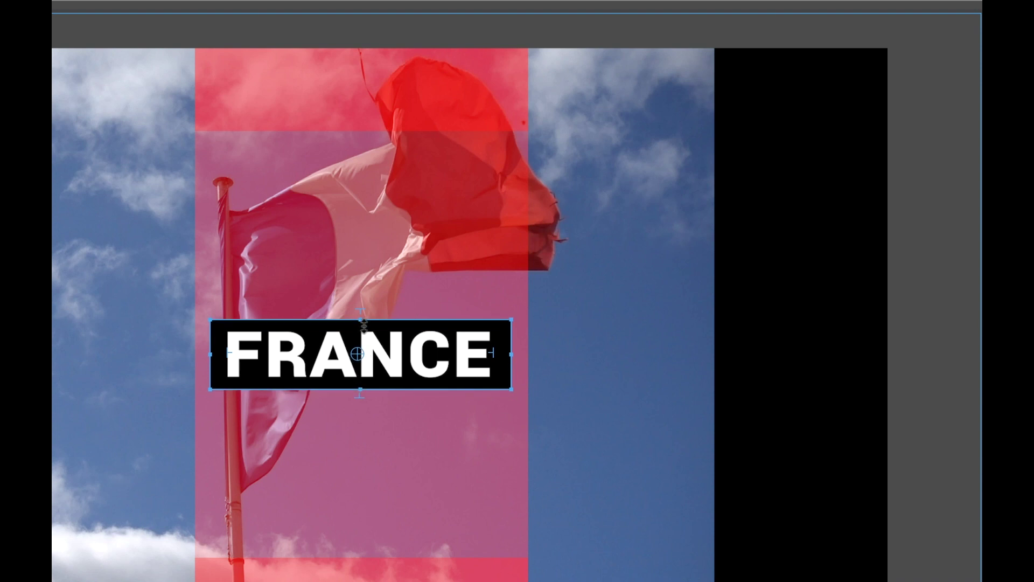
left_click_drag(511, 353, 508, 354)
left_click(585, 387)
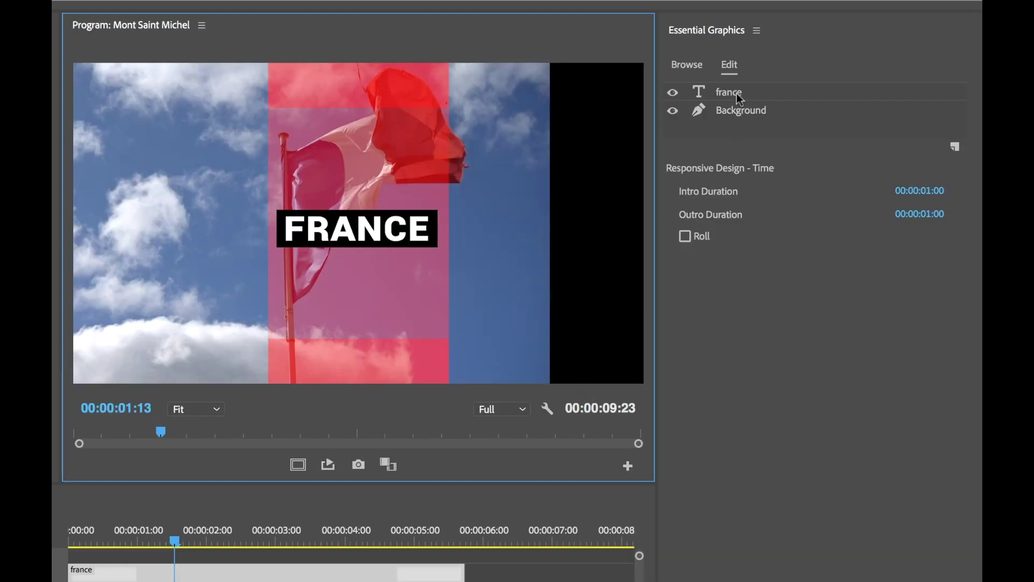
After trying bottom and top alignment, center the france text layer vertically and shift it slightly right
left_click(739, 96)
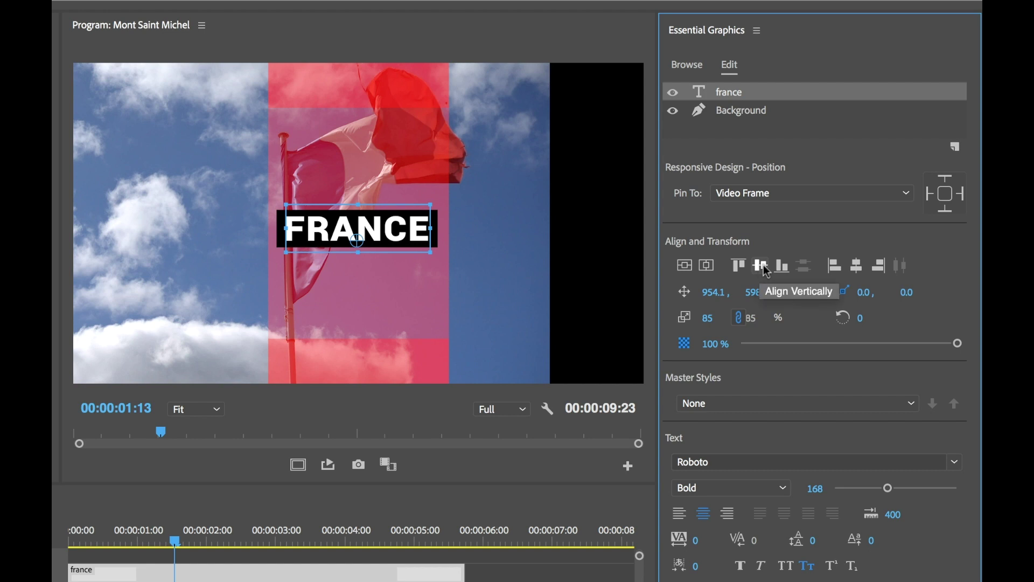
left_click(785, 271)
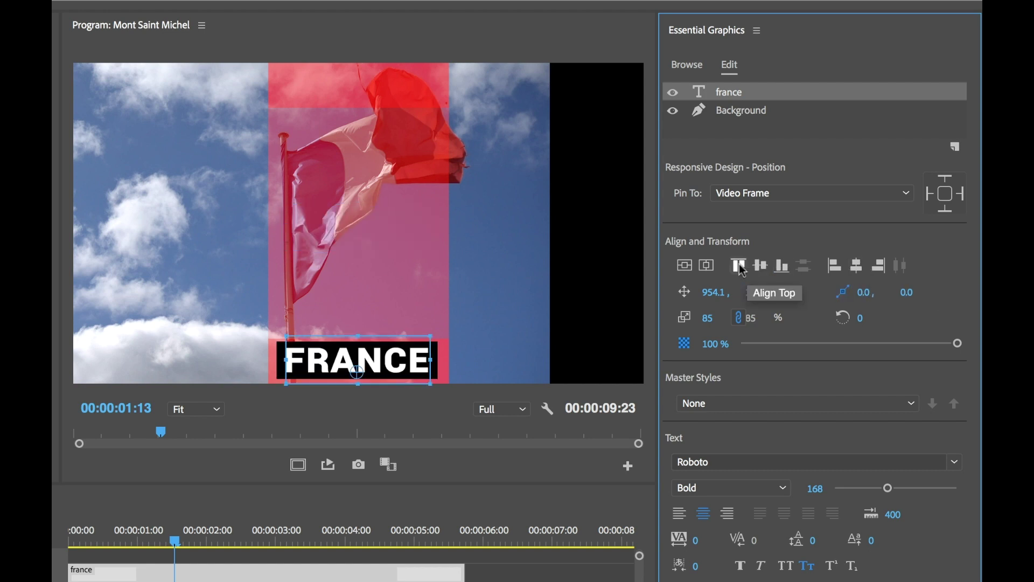
left_click(741, 269)
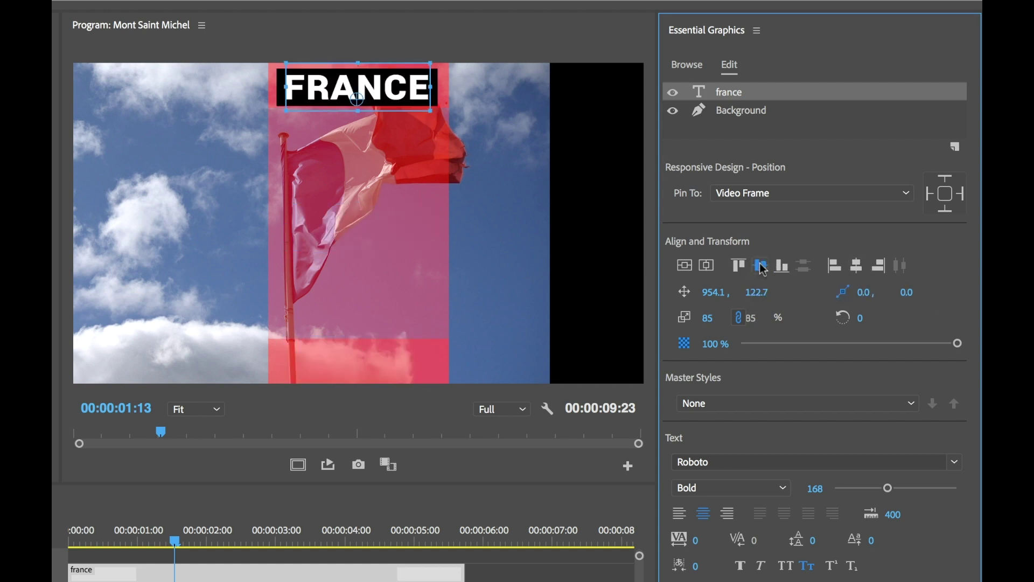
left_click(762, 269)
left_click_drag(360, 225, 361, 225)
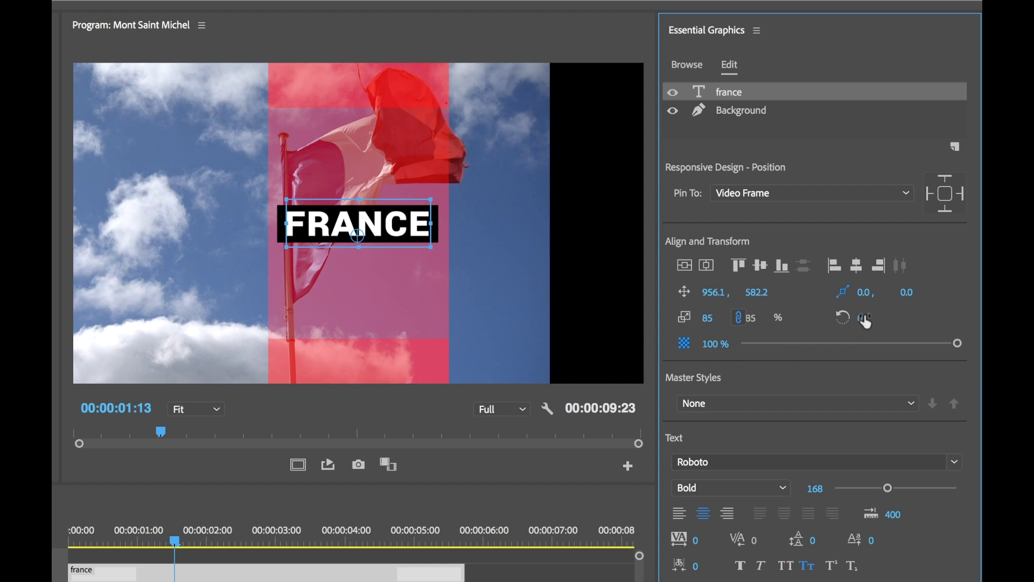
left_click(844, 294)
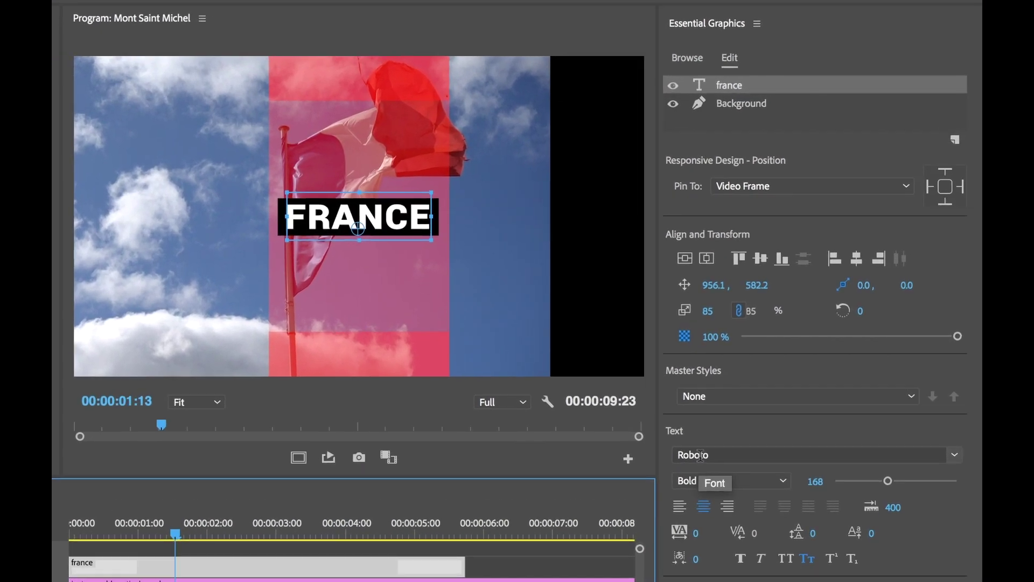
Change the FRANCE title font from Roboto Bold to Selima Regular, then deselect to preview it
left_click(772, 371)
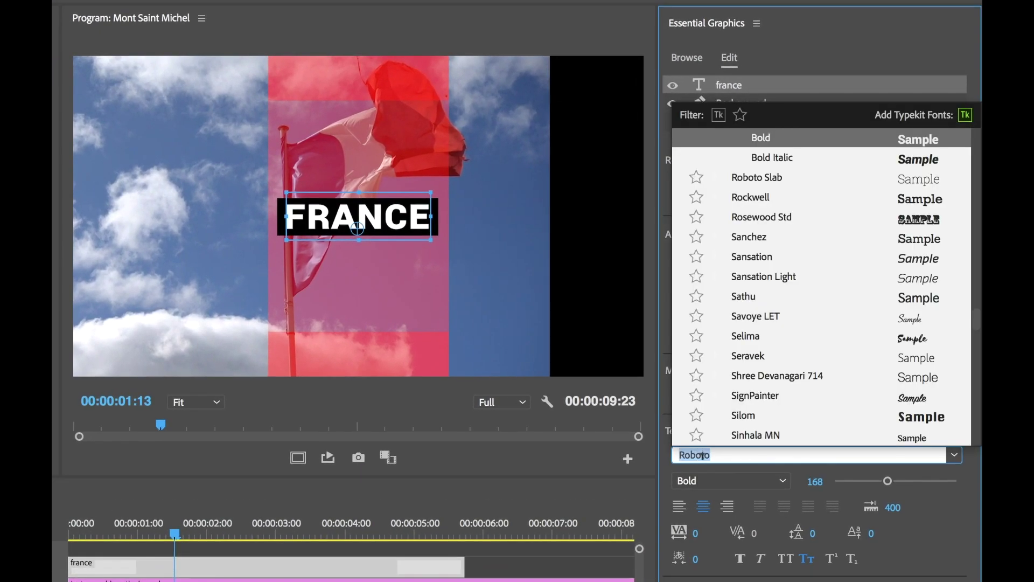
left_click(764, 342)
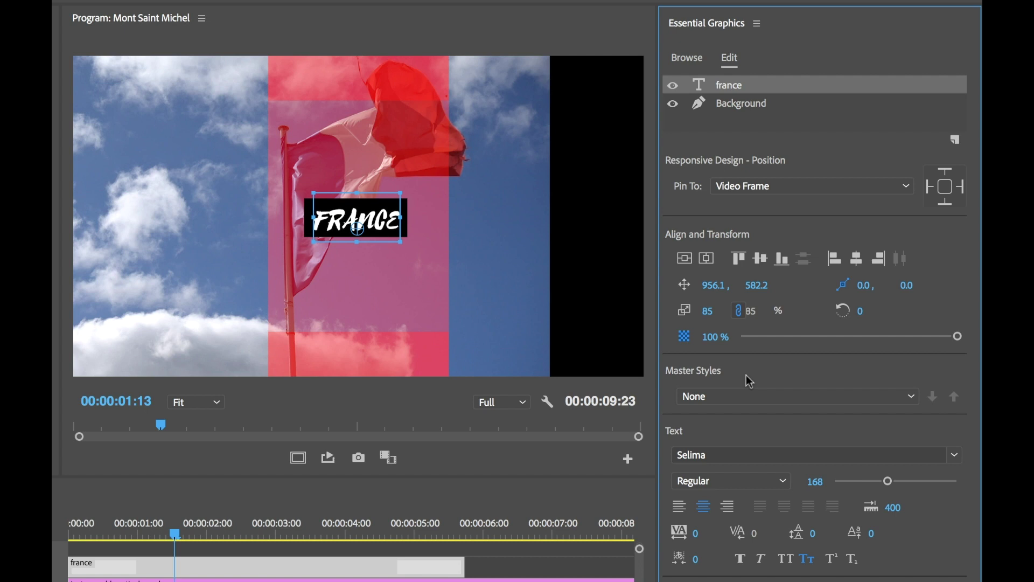
left_click(438, 229)
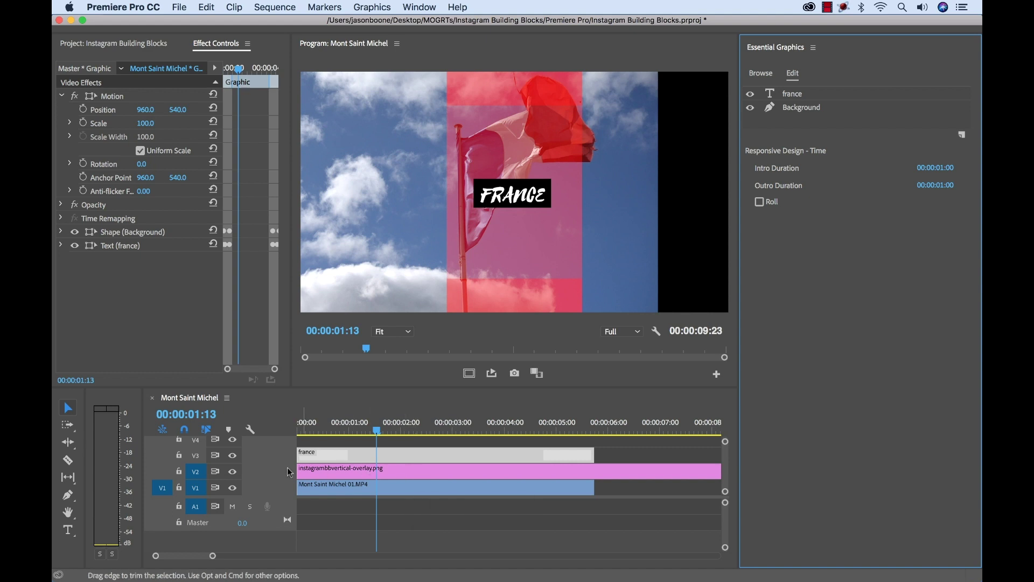
Hide track V2, delete the instagrambbvertical-overlay.png clip, and return to the sequence start
left_click(232, 472)
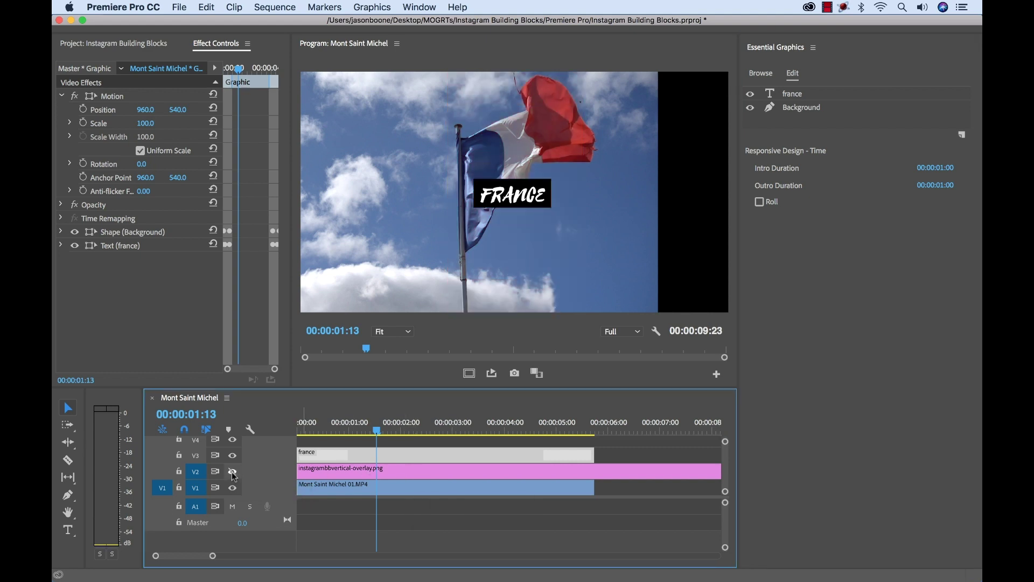
left_click(499, 473)
left_click_drag(495, 429, 625, 431)
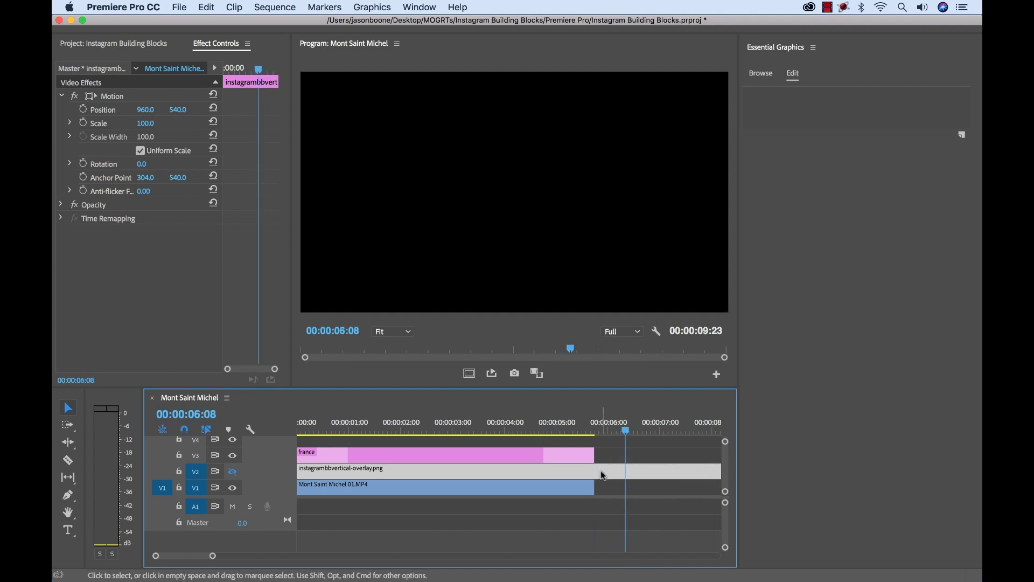
key("Delete")
key("Home")
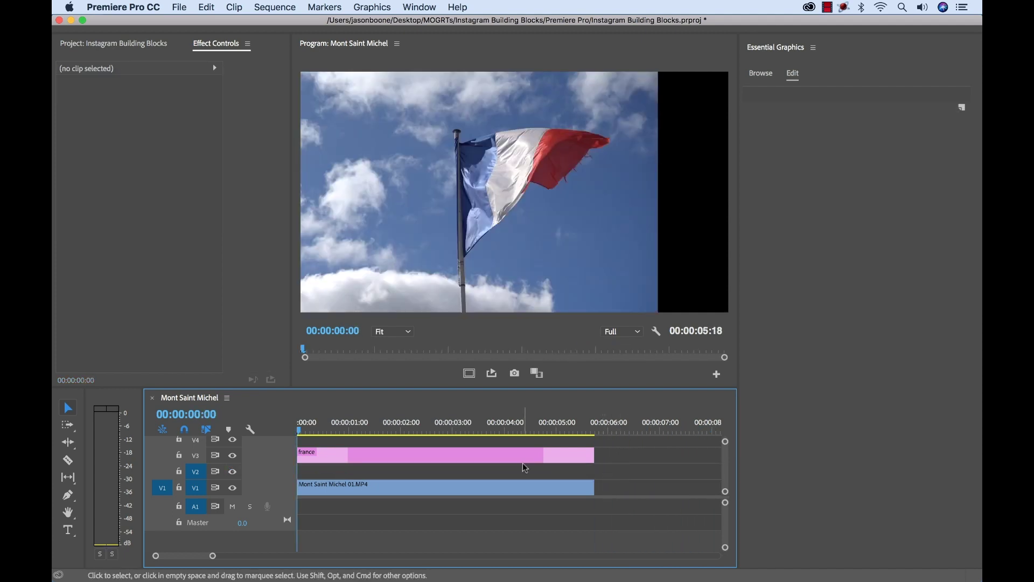
left_click(179, 7)
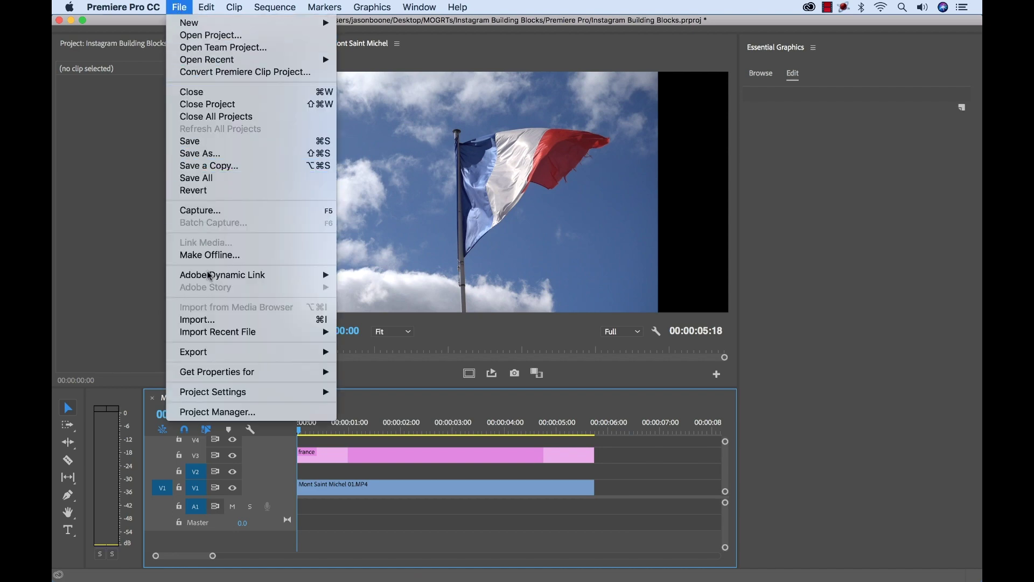
Open Export > Media to bring up Export Settings for Mont Saint Michel.mp4 in H.264
mouse_move(237, 353)
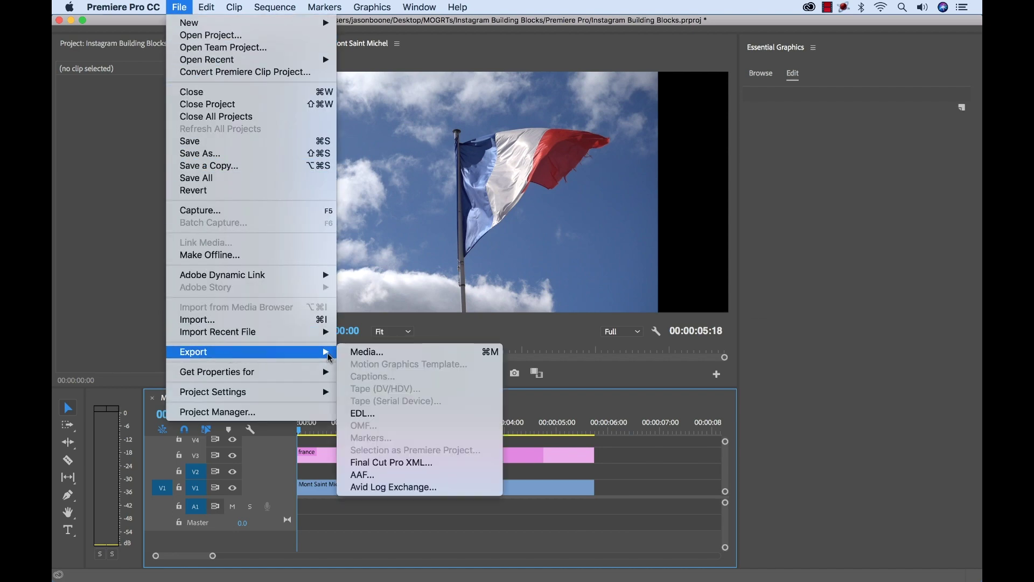
left_click(363, 353)
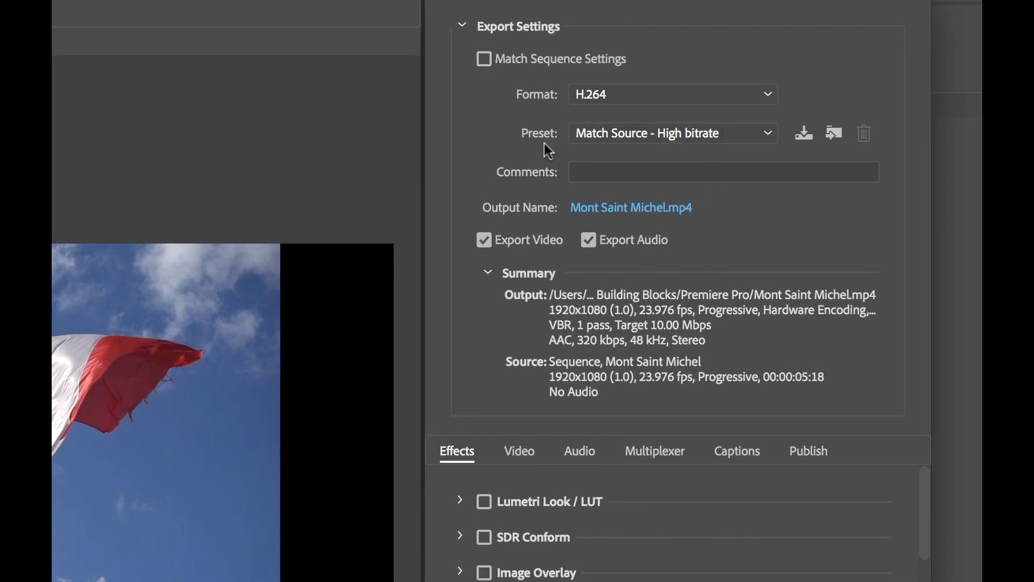
Import the Boone-Instagram-Vertical preset (900x1600, 29.97 fps), check the FRANCE title in preview, and export
left_click(837, 134)
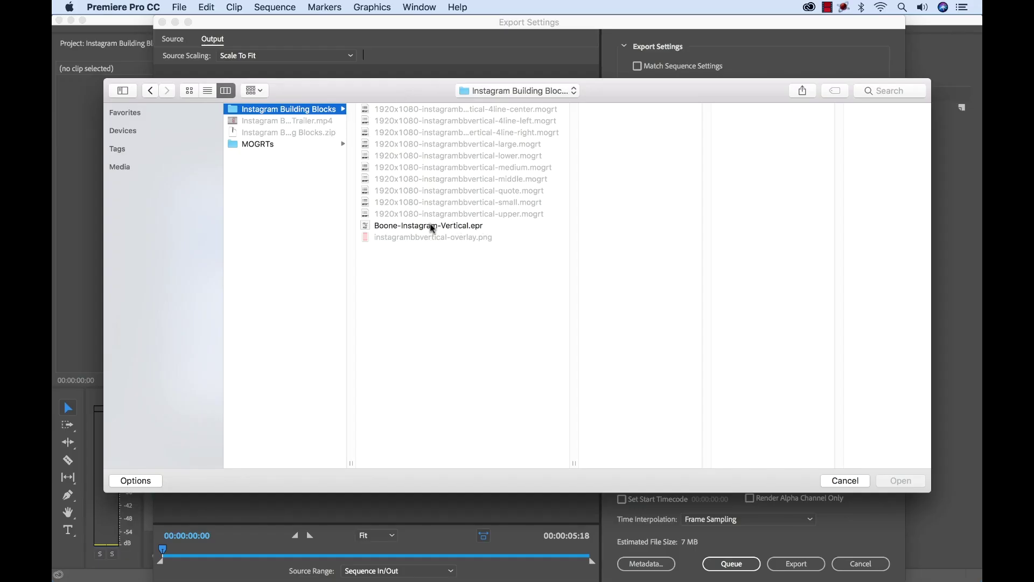
left_click(420, 229)
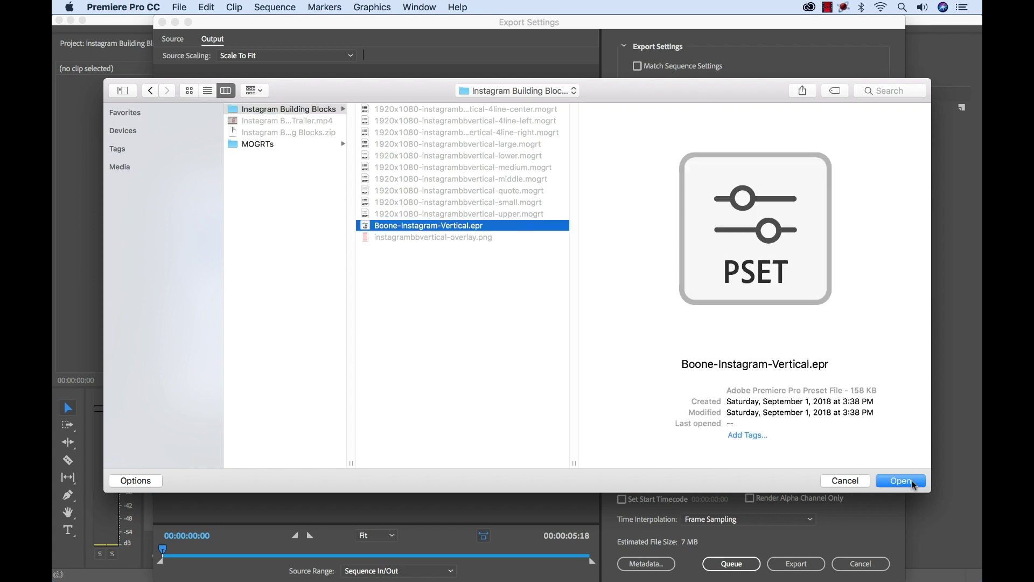
left_click(893, 482)
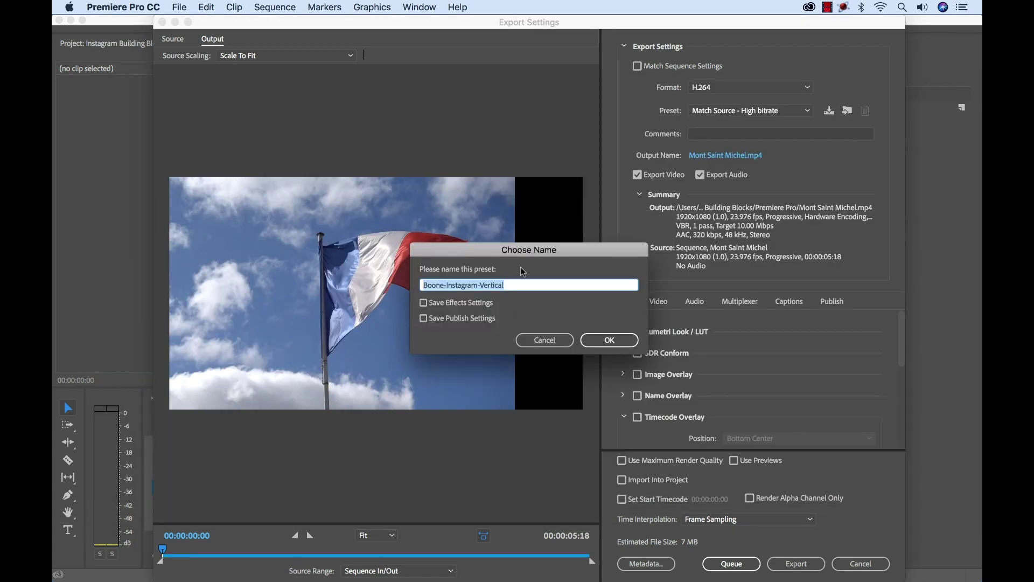
left_click(604, 340)
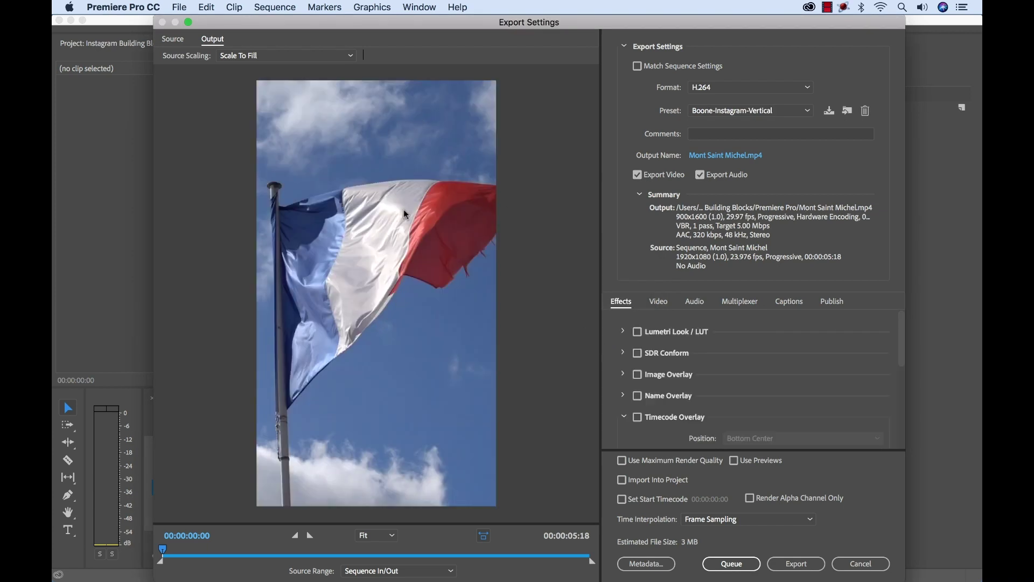
left_click_drag(162, 552, 331, 550)
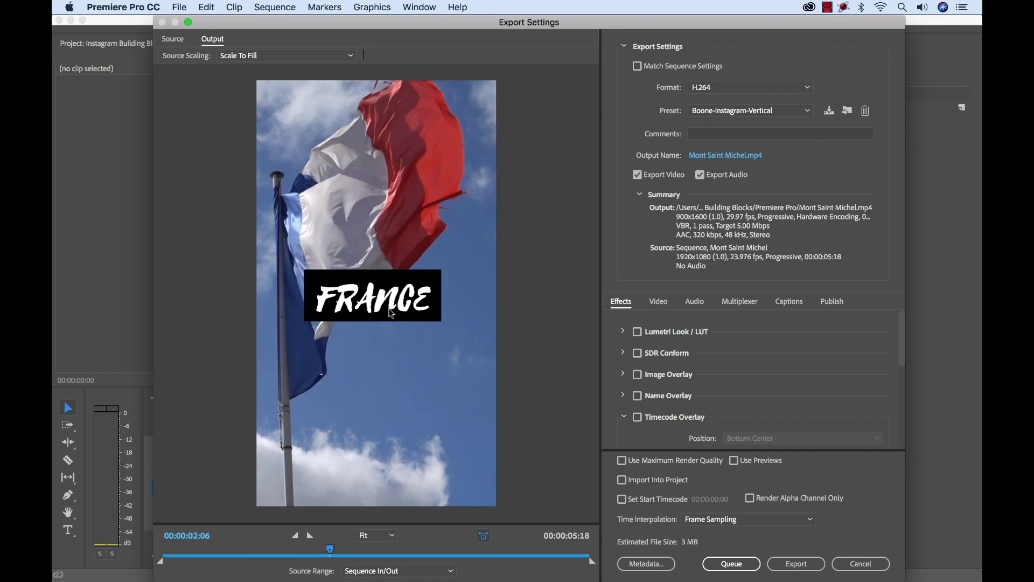
left_click(796, 564)
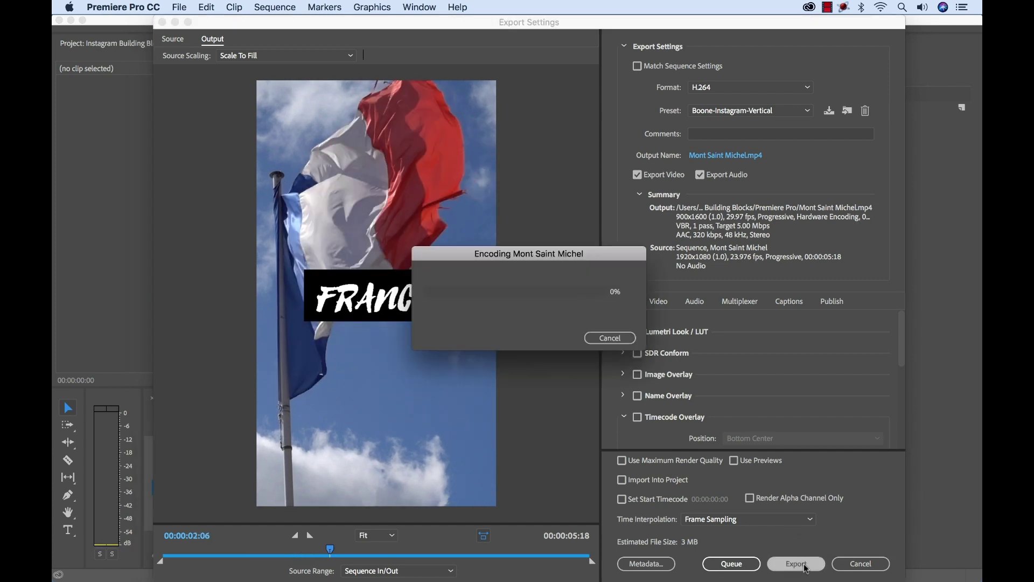